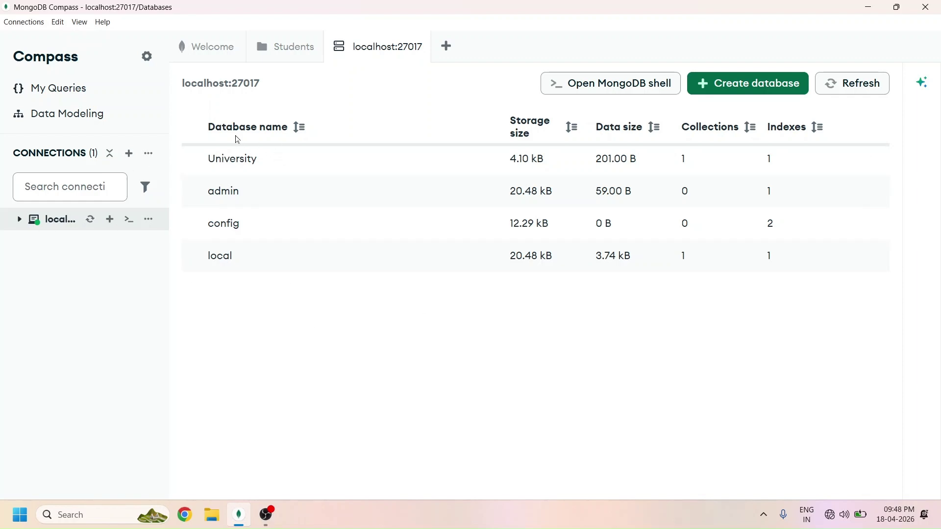
Open the Students collection in the University database.
{"action": "left_click", "coordinate": [256, 171]}
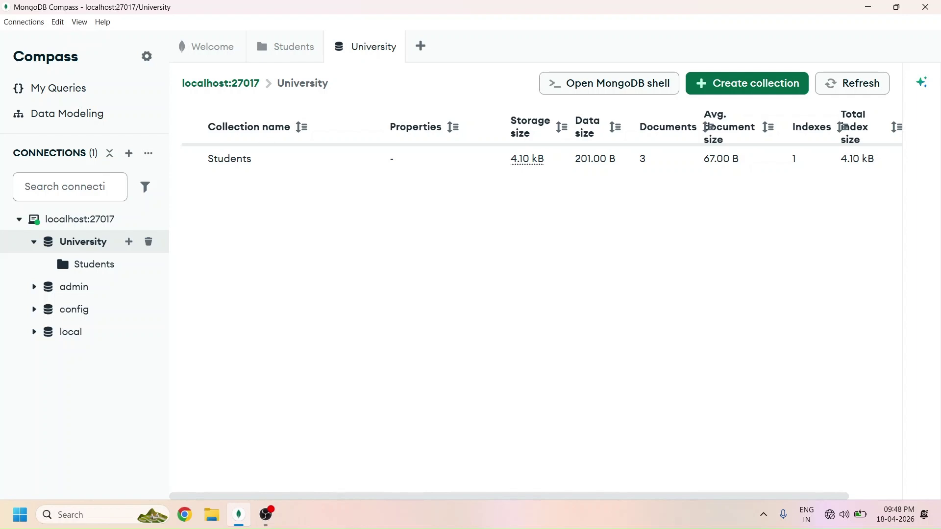
{"action": "left_click", "coordinate": [242, 167]}
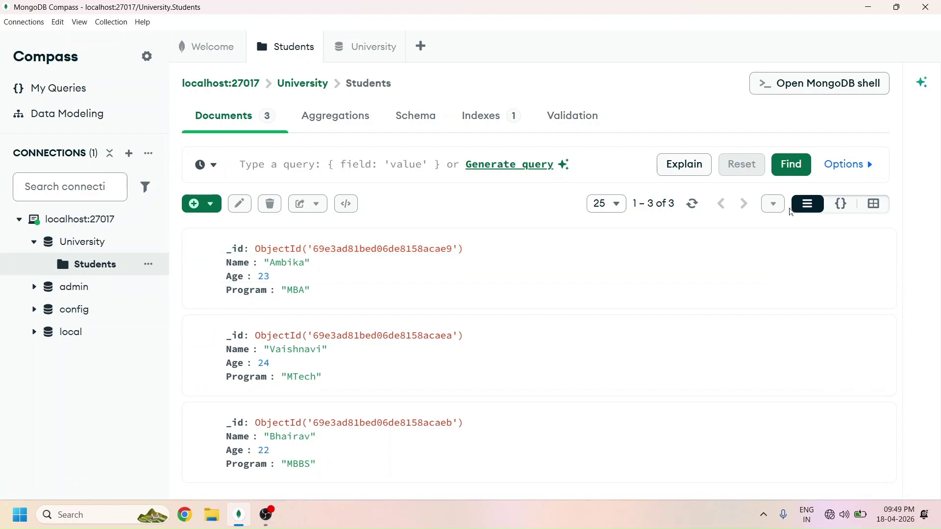
View the Students documents in JSON, table and list layouts, and expand and collapse the first document.
{"action": "left_click", "coordinate": [840, 206]}
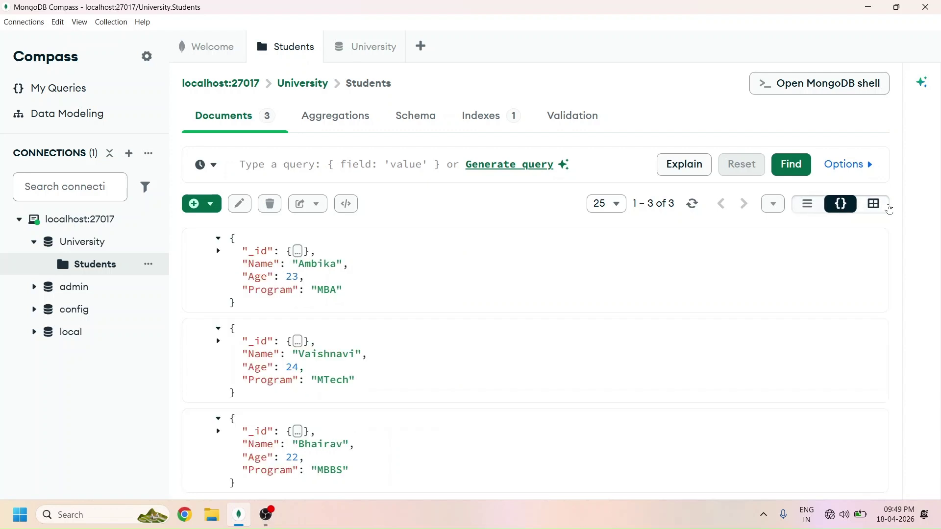
{"action": "left_click", "coordinate": [873, 205]}
{"action": "left_click", "coordinate": [806, 204]}
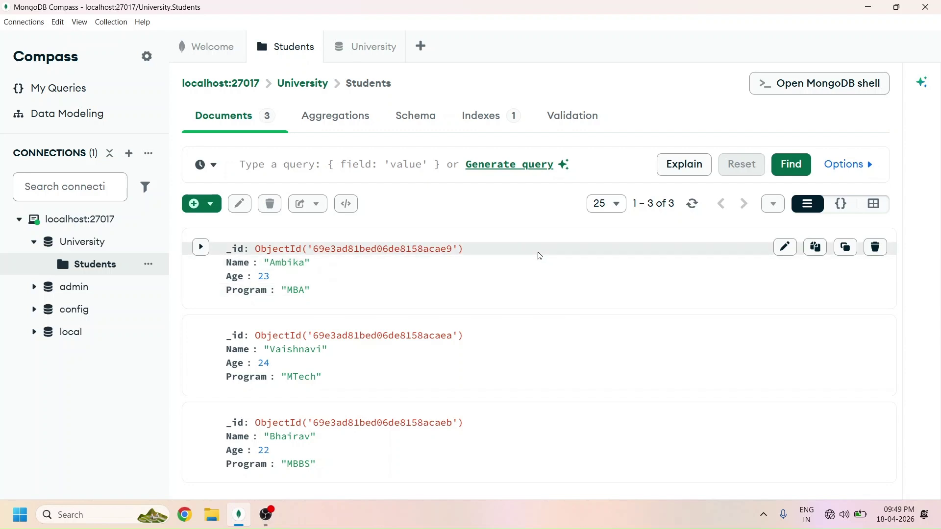
{"action": "left_click", "coordinate": [200, 252]}
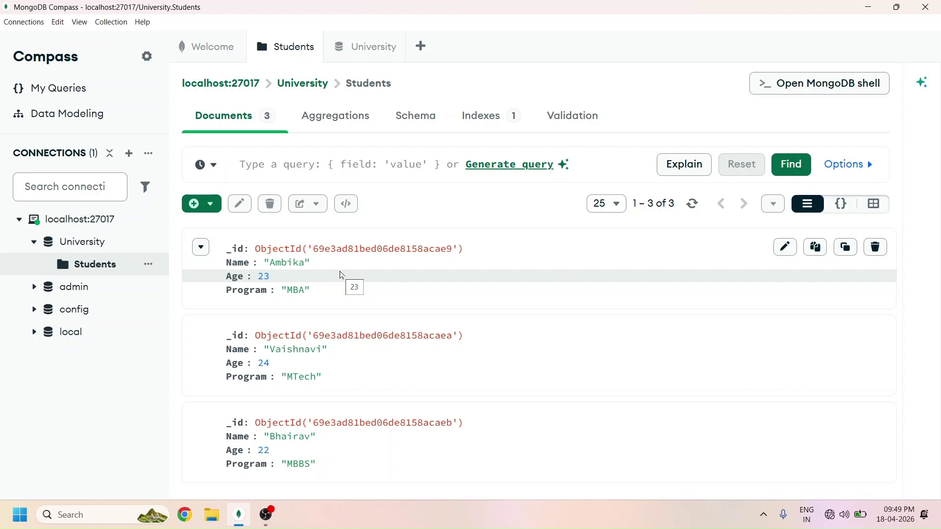
{"action": "left_click", "coordinate": [195, 253]}
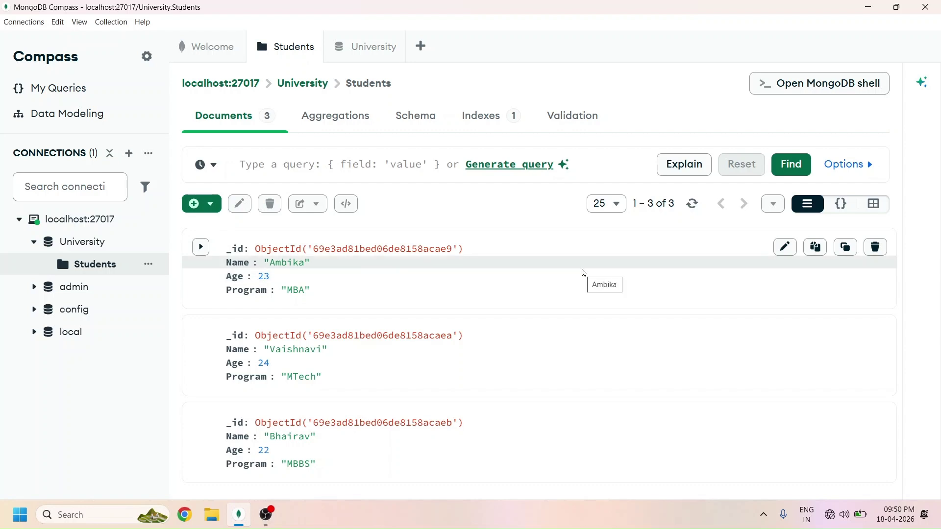
Set the Age in the first student document to 22 and save the update.
{"action": "left_click", "coordinate": [784, 248]}
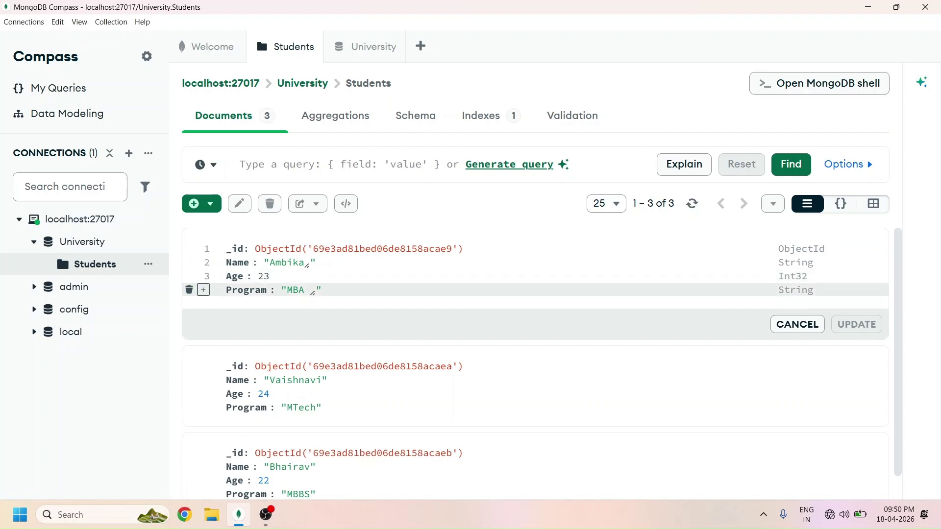
{"action": "left_click", "coordinate": [263, 277]}
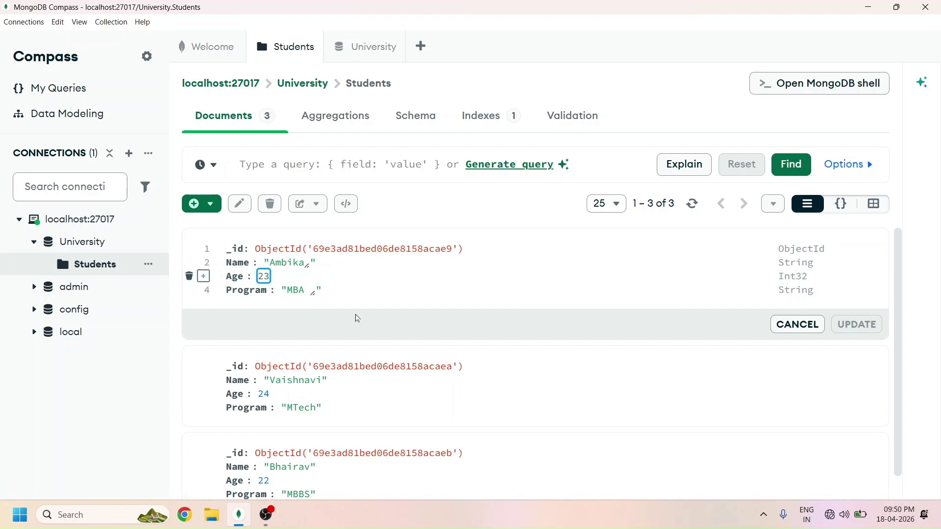
{"action": "key", "text": "BackSpace"}
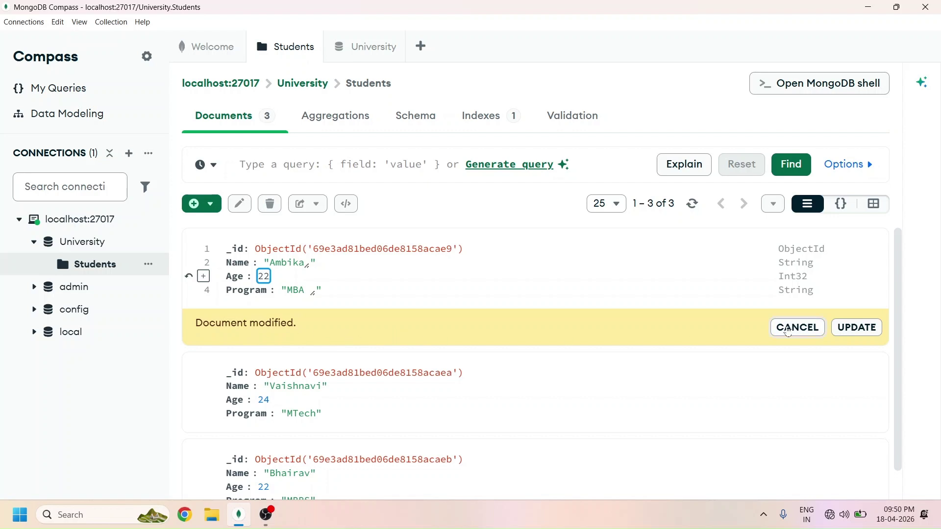
{"action": "left_click", "coordinate": [857, 328]}
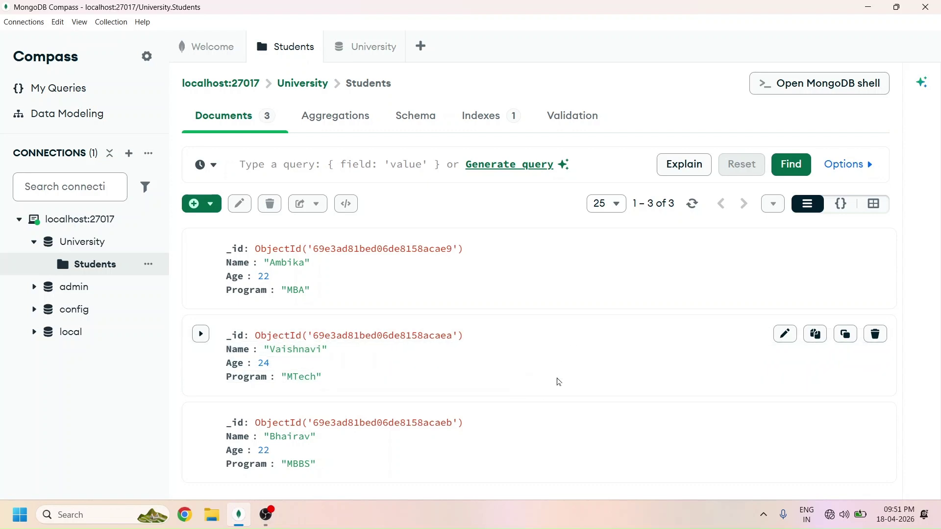
Try setting the second student document's Program to BSC, reverting the field and cancelling the edit.
{"action": "right_click", "coordinate": [568, 342]}
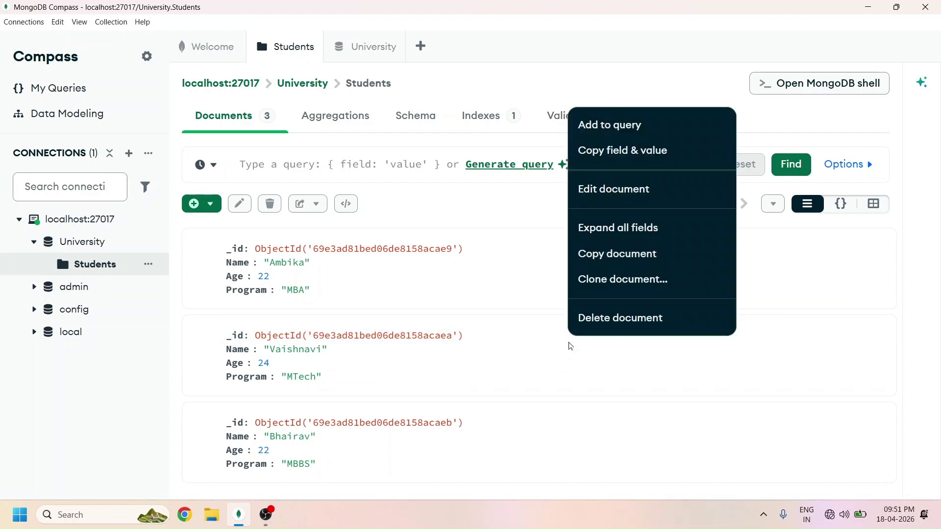
{"action": "left_click", "coordinate": [606, 196]}
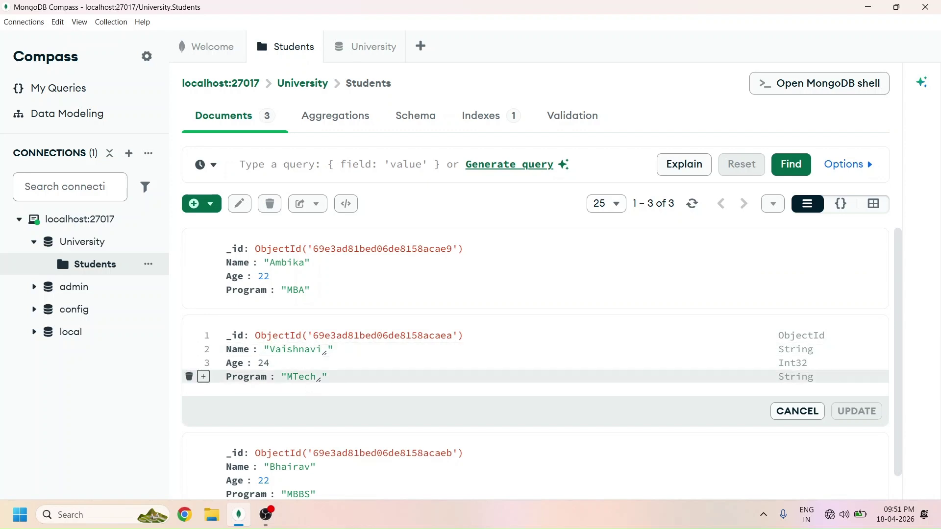
{"action": "double_click", "coordinate": [301, 377]}
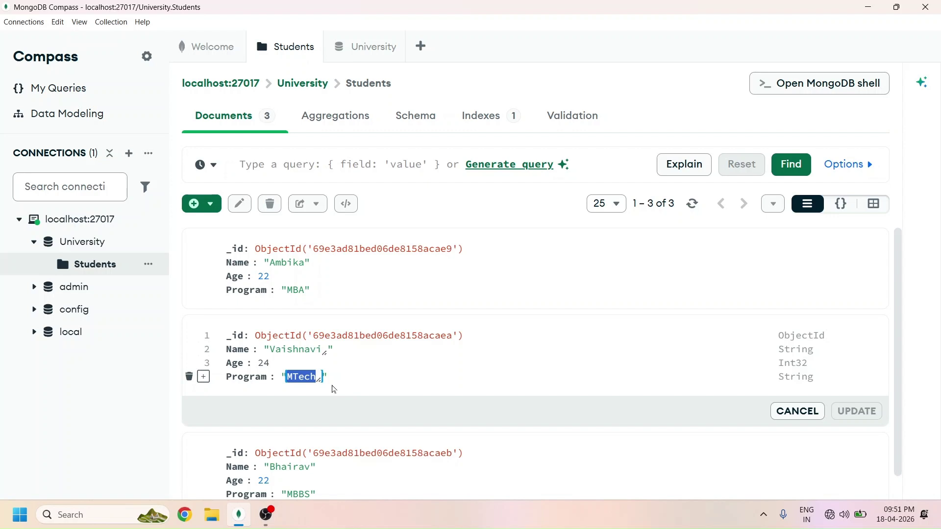
{"action": "type", "text": "BSC"}
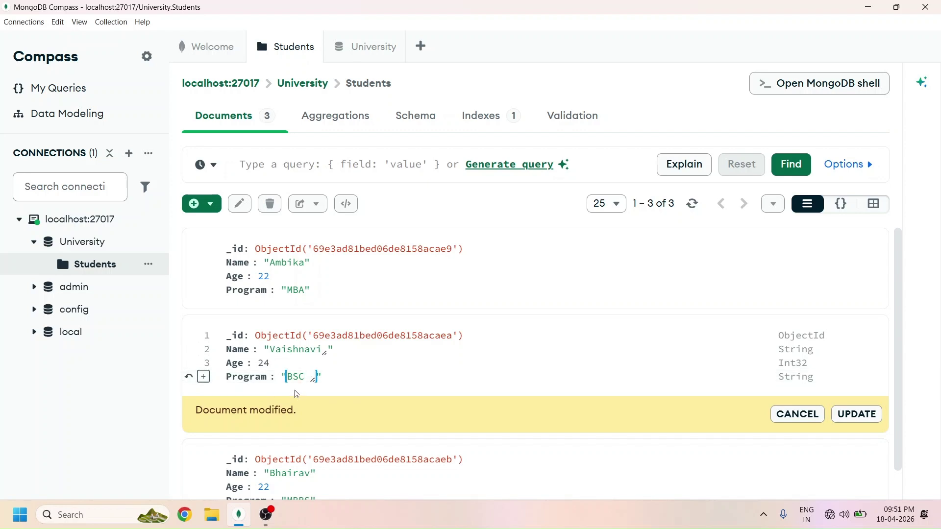
{"action": "left_click", "coordinate": [188, 378]}
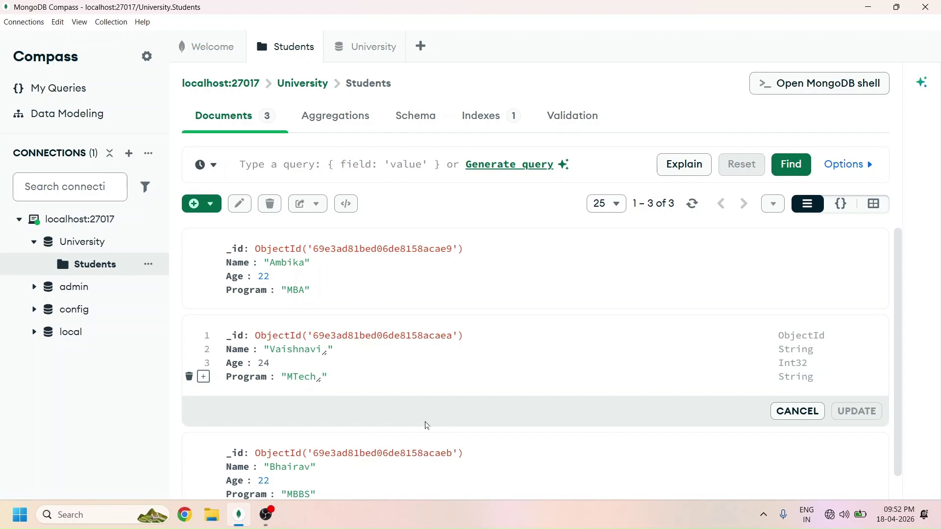
{"action": "scroll", "coordinate": [848, 399], "scroll_direction": "down", "scroll_amount": 1}
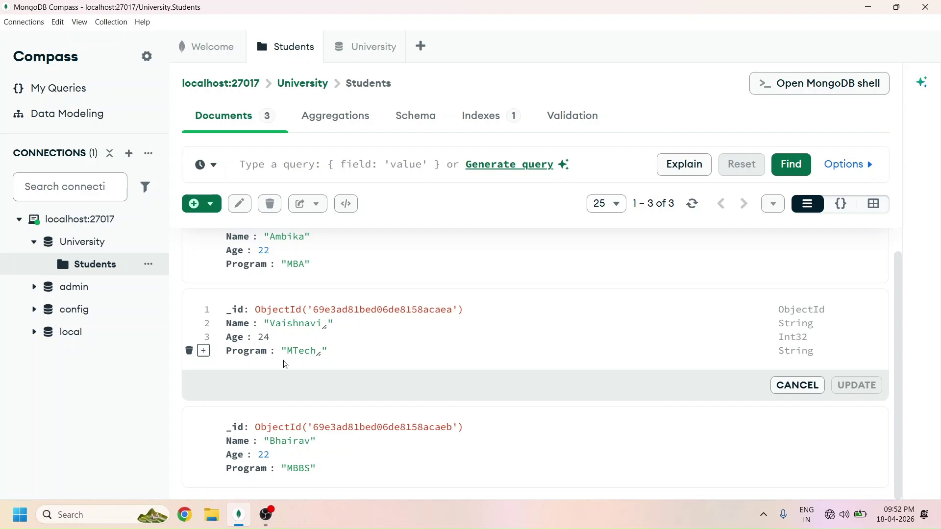
{"action": "left_click", "coordinate": [794, 385]}
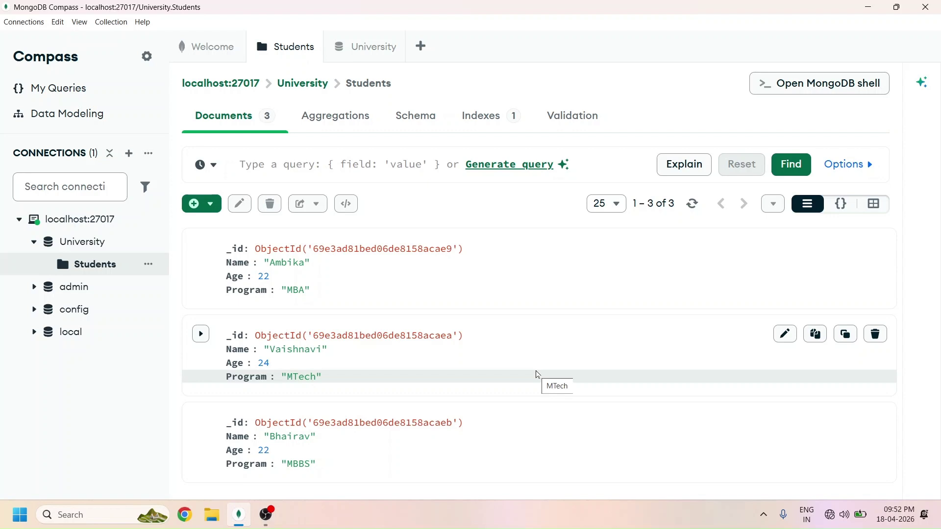
Add a Department field with the value Engineering after Program in the second student document and save the update.
{"action": "key", "text": "ctrl+minus"}
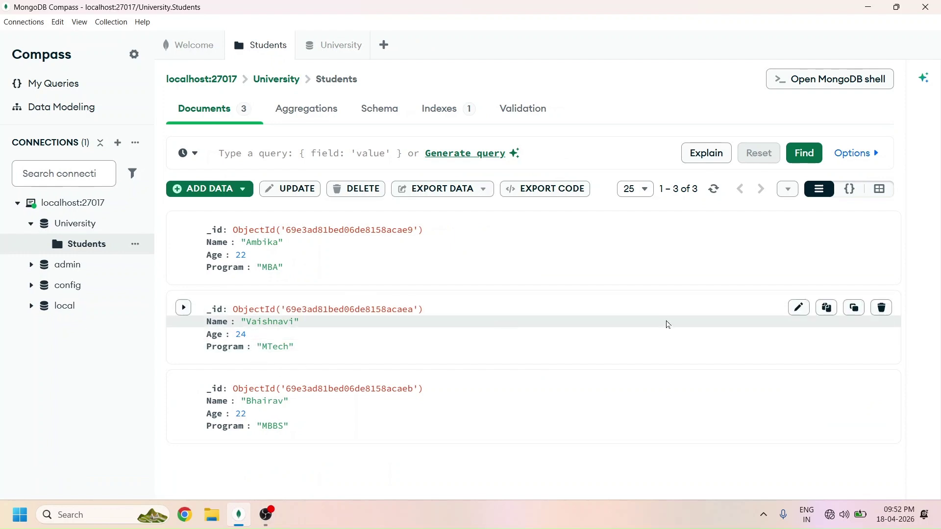
{"action": "left_click", "coordinate": [799, 308]}
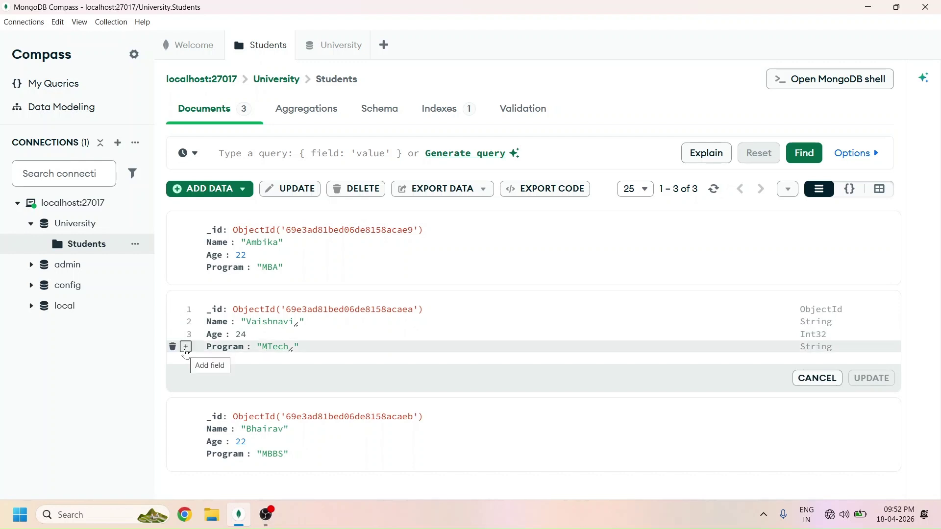
{"action": "left_click", "coordinate": [186, 349]}
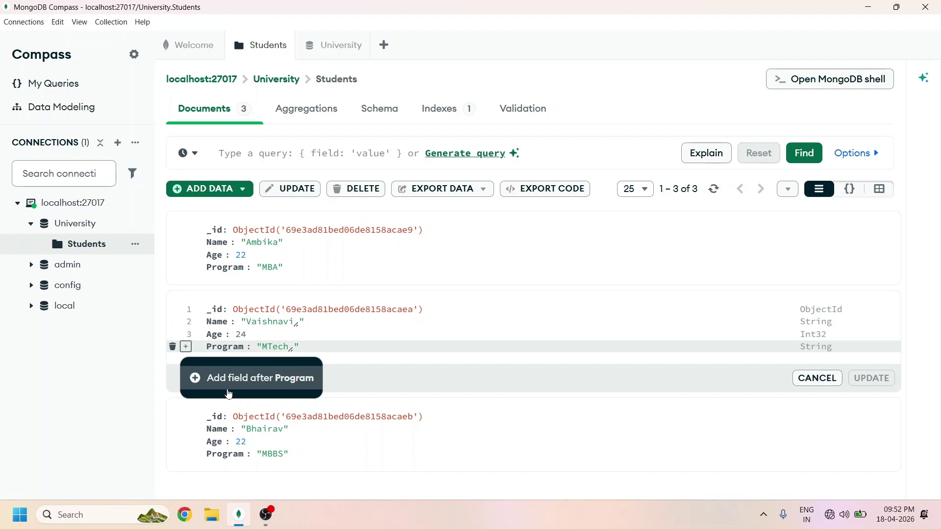
{"action": "left_click", "coordinate": [229, 393]}
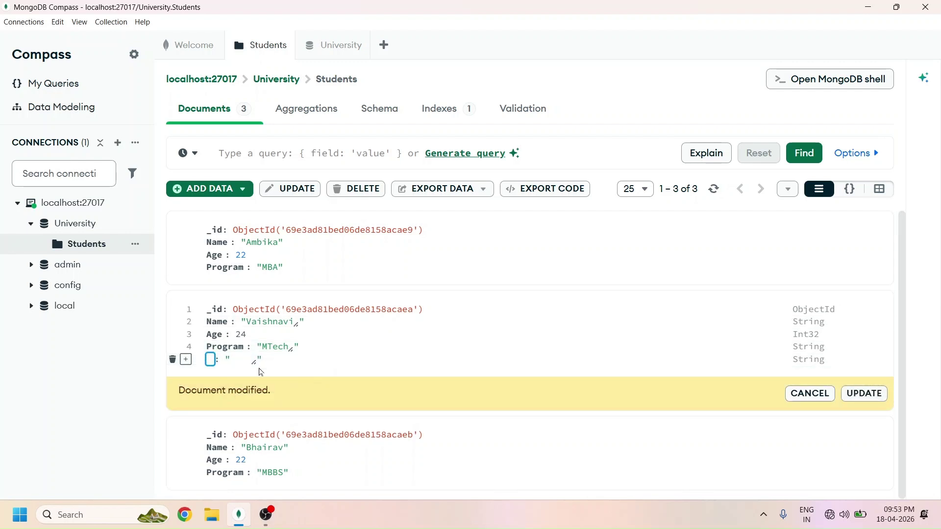
{"action": "type", "text": "Departmen"}
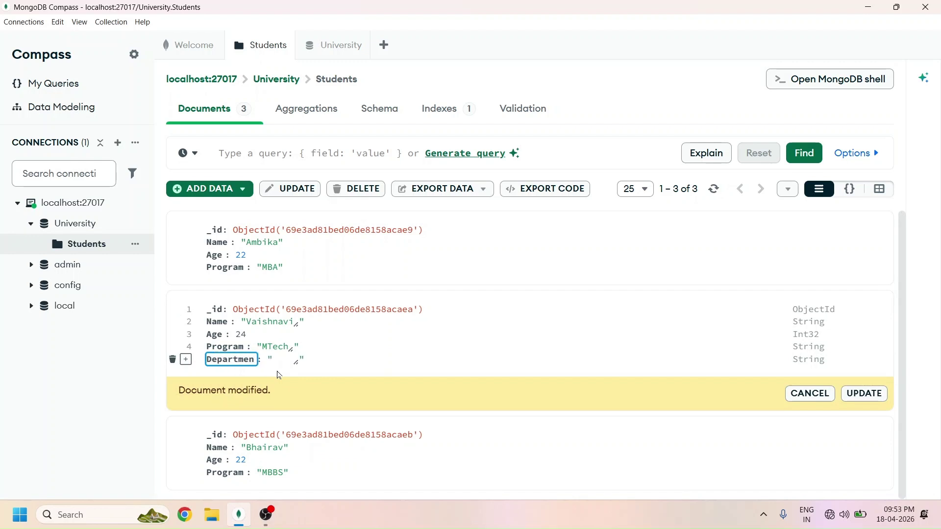
{"action": "type", "text": "t"}
{"action": "key", "text": "Tab"}
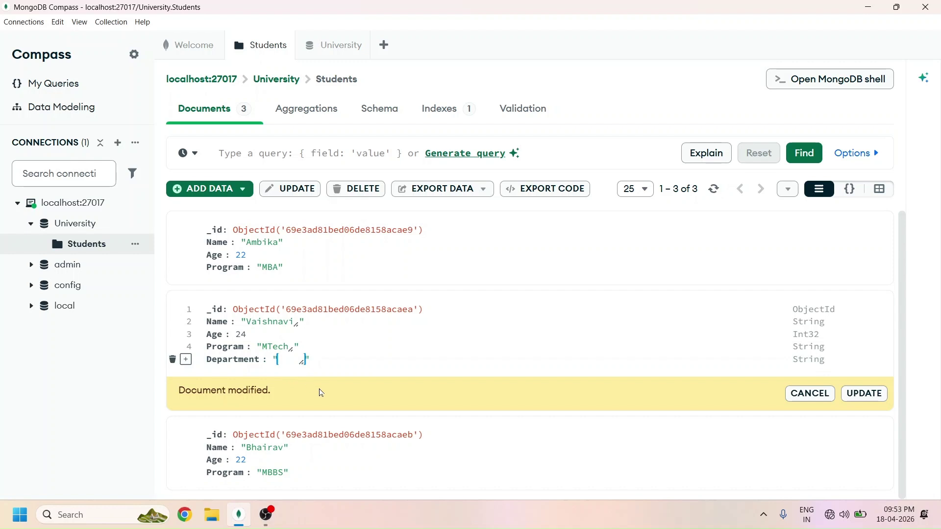
{"action": "type", "text": "Engineering"}
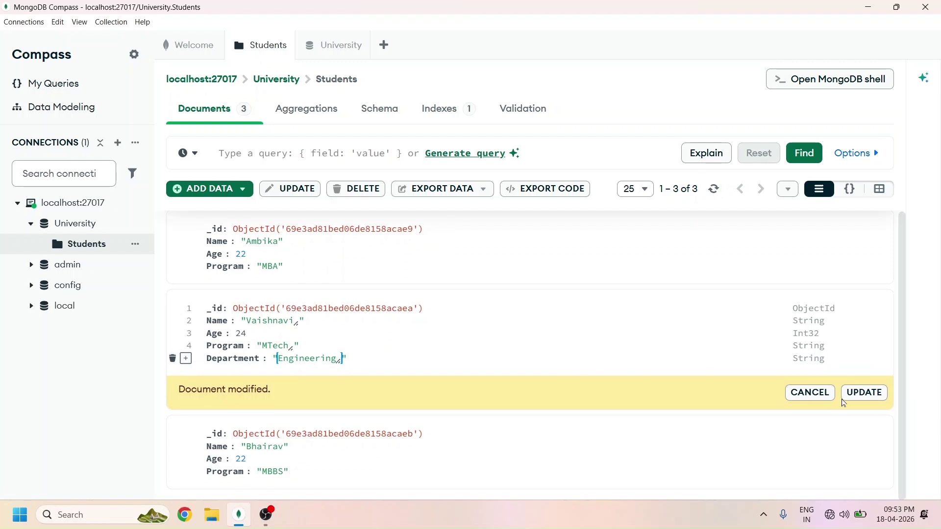
{"action": "left_click", "coordinate": [865, 393]}
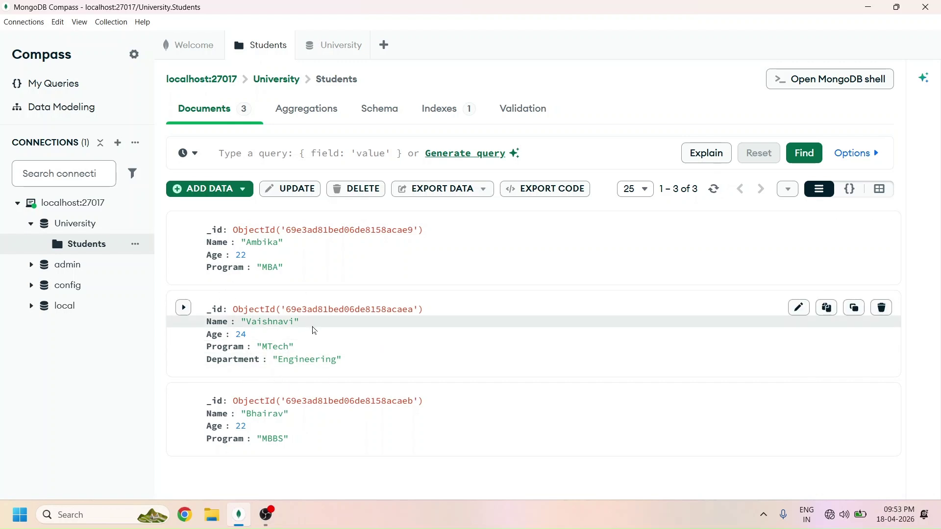
Remove the Age field from the third student document and save the update.
{"action": "key", "text": "ctrl+equal"}
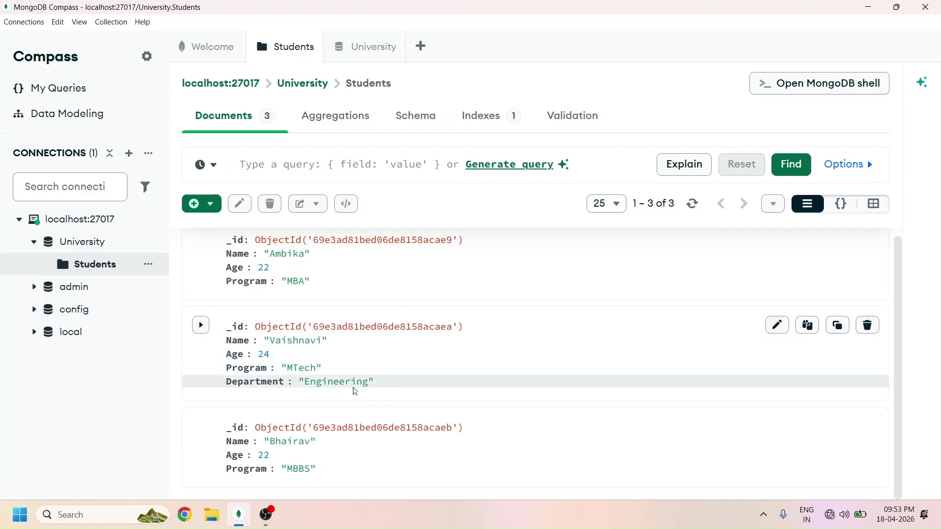
{"action": "scroll", "coordinate": [355, 391], "scroll_direction": "up", "scroll_amount": 1}
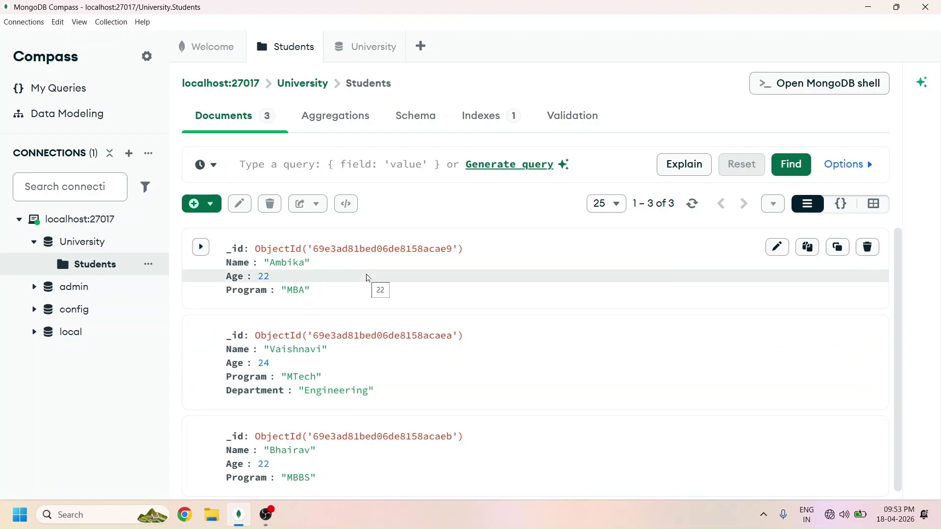
{"action": "scroll", "coordinate": [366, 276], "scroll_direction": "down", "scroll_amount": 1}
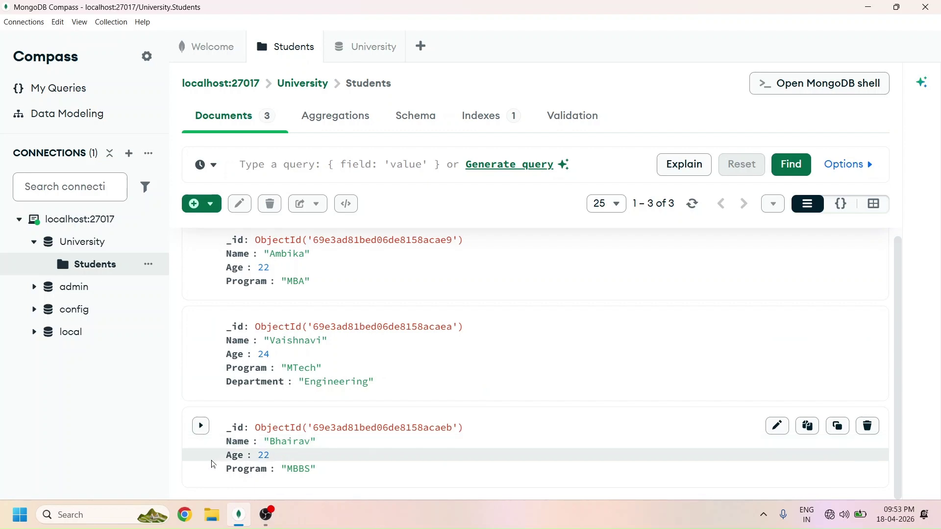
{"action": "left_click", "coordinate": [777, 426]}
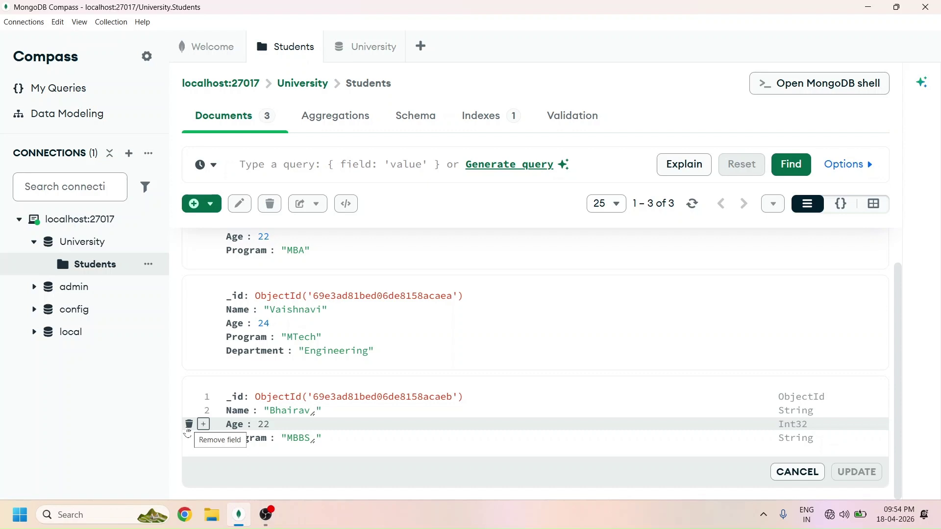
{"action": "left_click", "coordinate": [188, 425]}
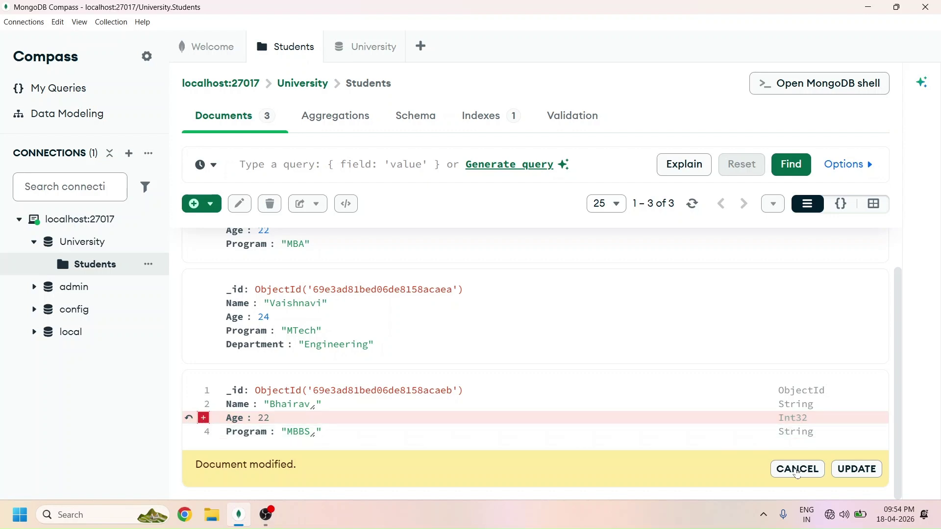
{"action": "left_click", "coordinate": [850, 471]}
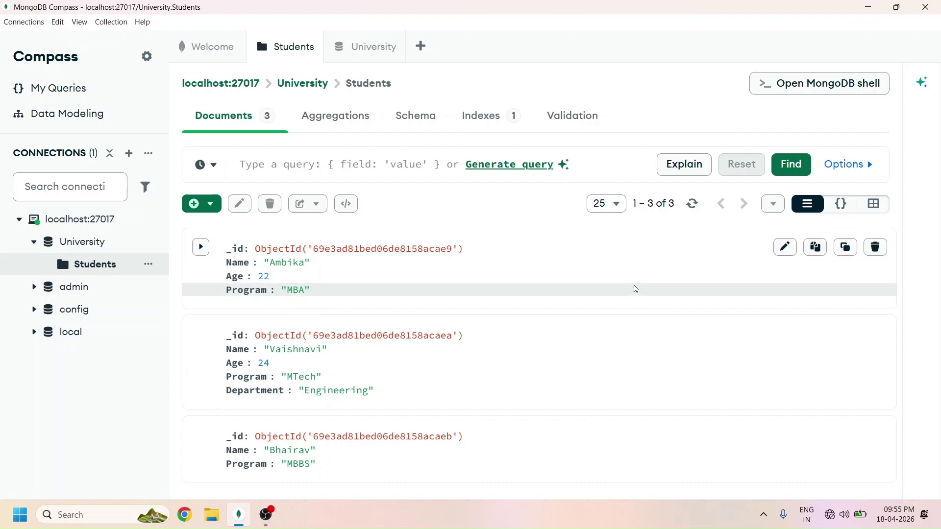
Examine the edited documents in JSON view, expanding all fields of the first student document.
{"action": "left_click", "coordinate": [840, 204]}
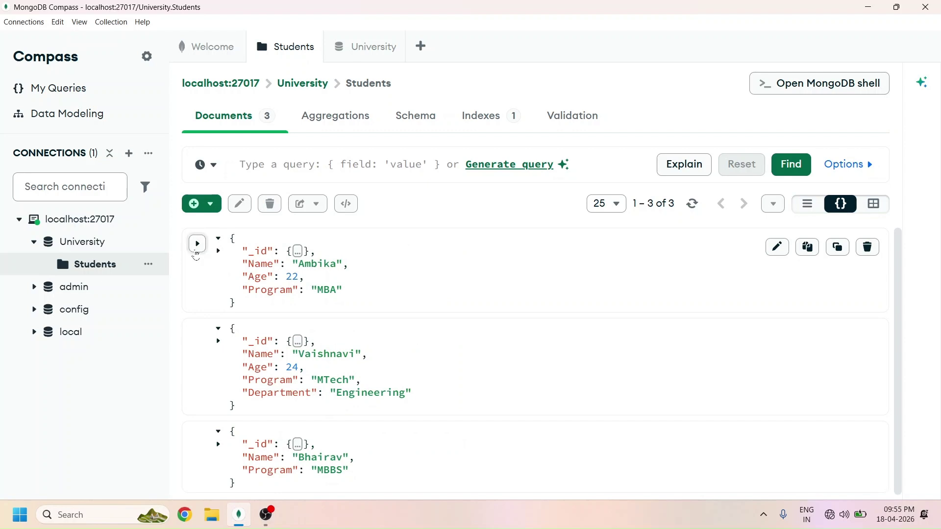
{"action": "left_click", "coordinate": [197, 244]}
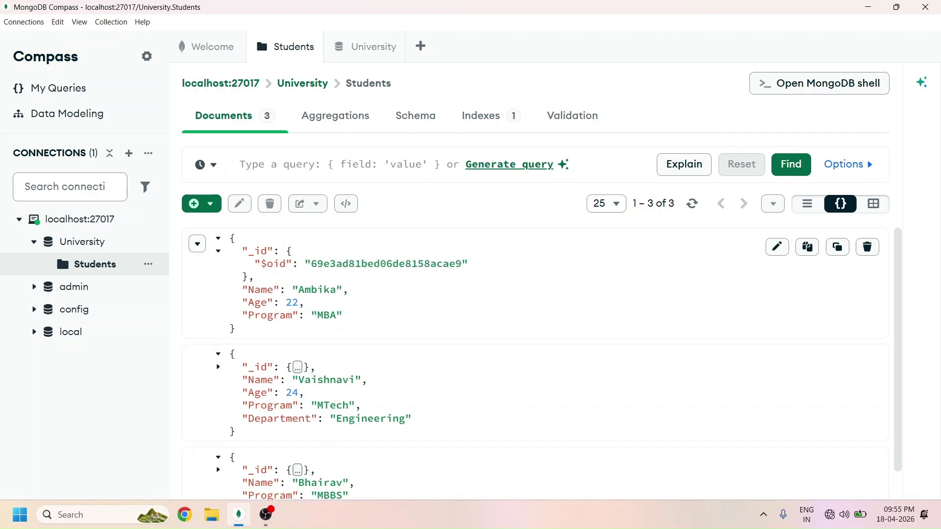
{"action": "scroll", "coordinate": [378, 340], "scroll_direction": "down", "scroll_amount": 1}
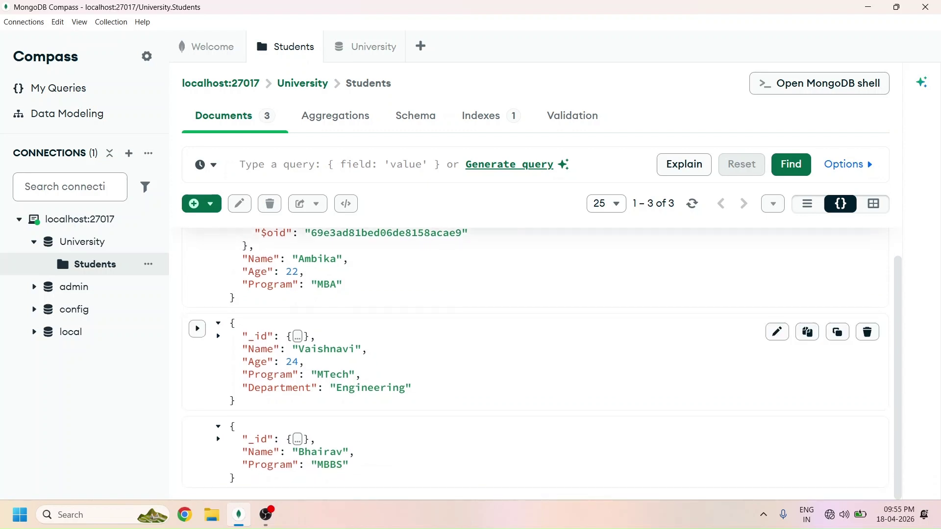
{"action": "key", "text": "ctrl+minus"}
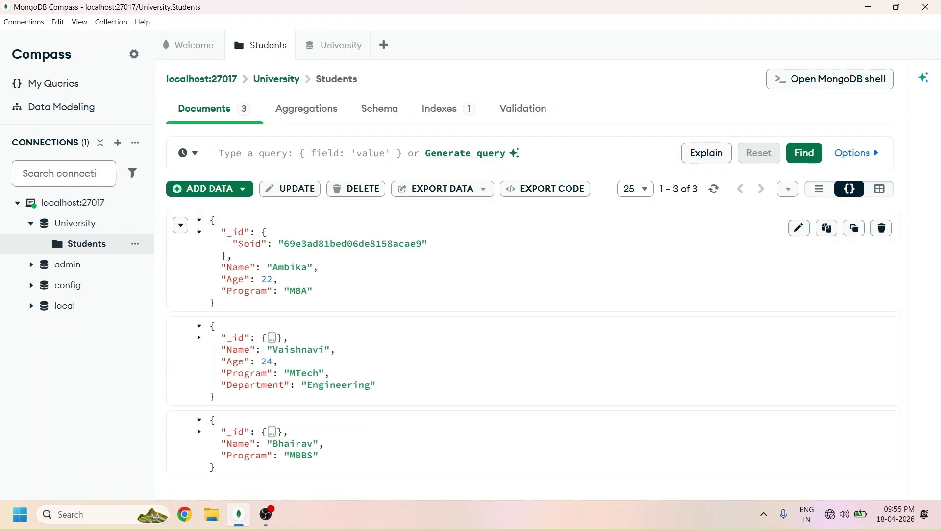
Expand the _id fields of the second and third student documents in JSON view and review all three documents.
{"action": "left_click_drag", "start_coordinate": [264, 232], "coordinate": [232, 256]}
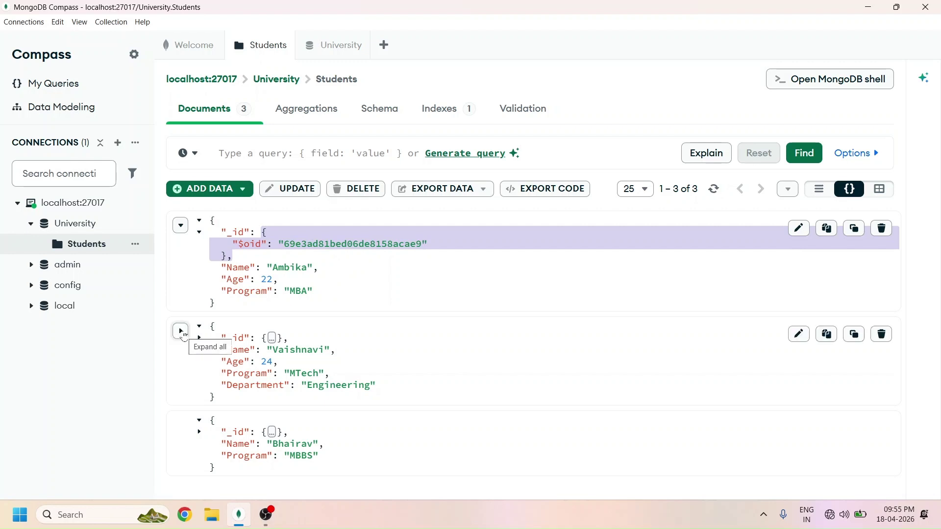
{"action": "left_click", "coordinate": [181, 332]}
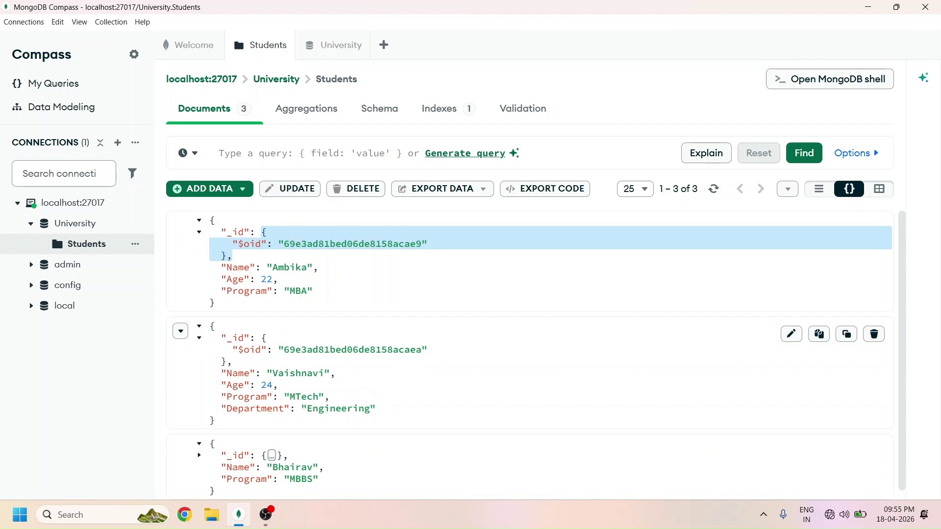
{"action": "scroll", "coordinate": [280, 360], "scroll_direction": "down", "scroll_amount": 1}
{"action": "left_click", "coordinate": [353, 272]}
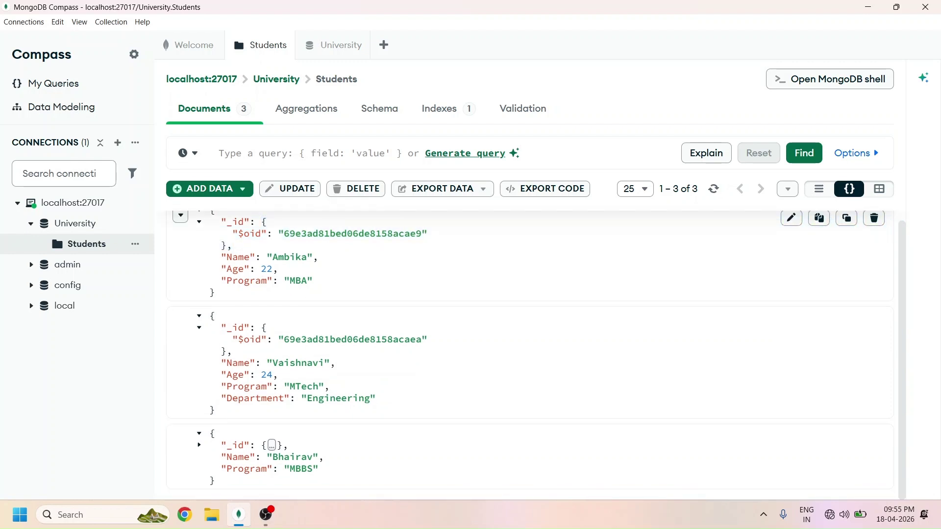
{"action": "left_click", "coordinate": [199, 444]}
{"action": "scroll", "coordinate": [199, 445], "scroll_direction": "down", "scroll_amount": 1}
{"action": "scroll", "coordinate": [534, 355], "scroll_direction": "up", "scroll_amount": 1}
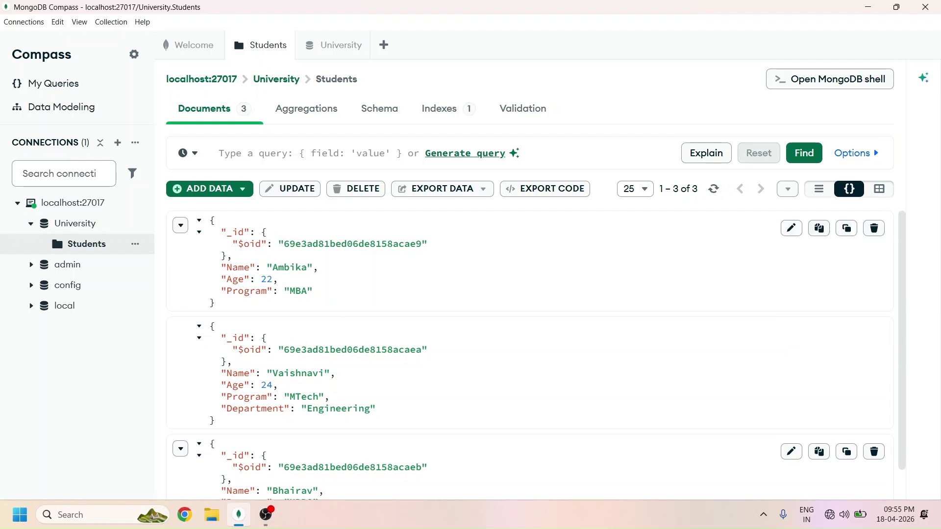
Add a Phone field with a phone number as a string after Program in the first student document, replace the document and review it expanded.
{"action": "left_click", "coordinate": [790, 229]}
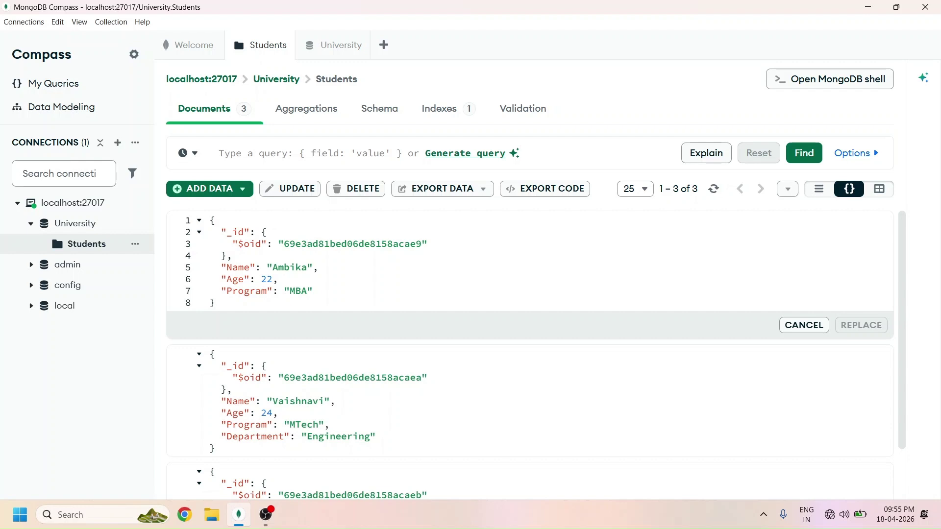
{"action": "left_click", "coordinate": [296, 267]}
{"action": "left_click", "coordinate": [314, 291]}
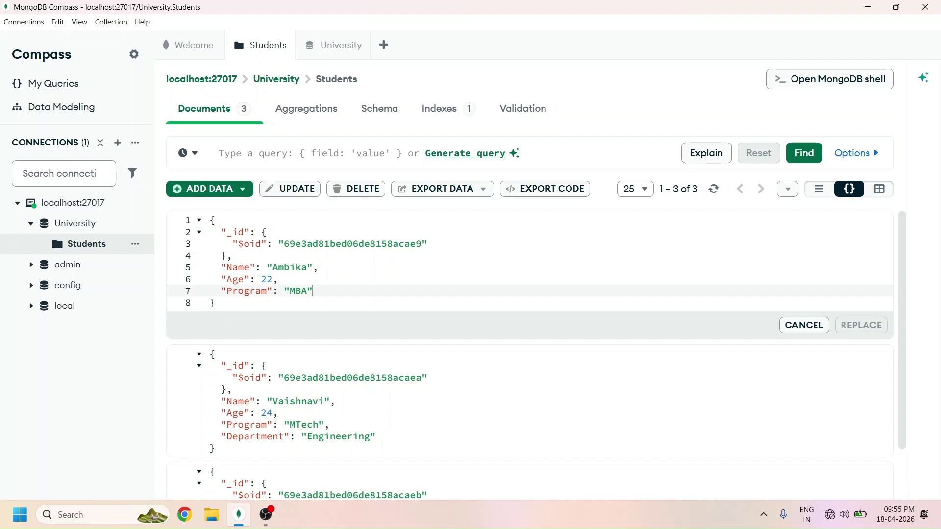
{"action": "key", "text": "Return"}
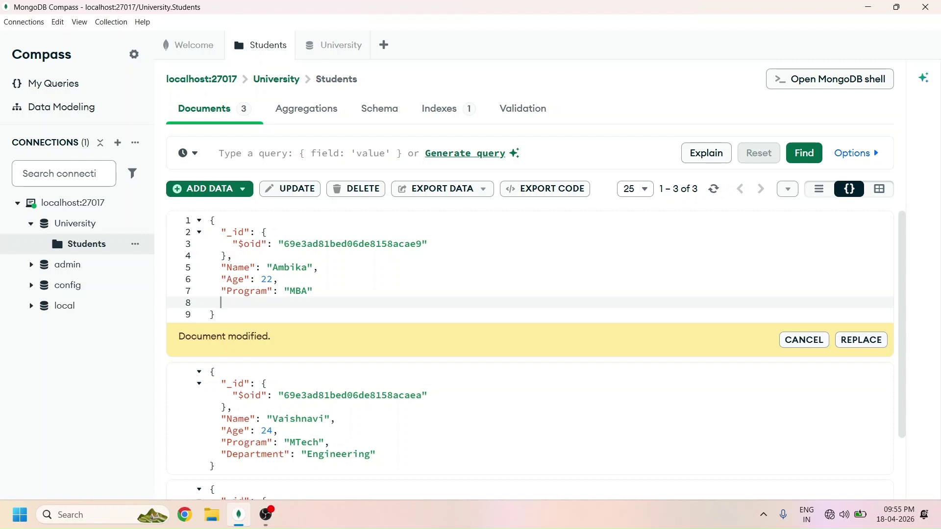
{"action": "type", "text": "\"Phone\""}
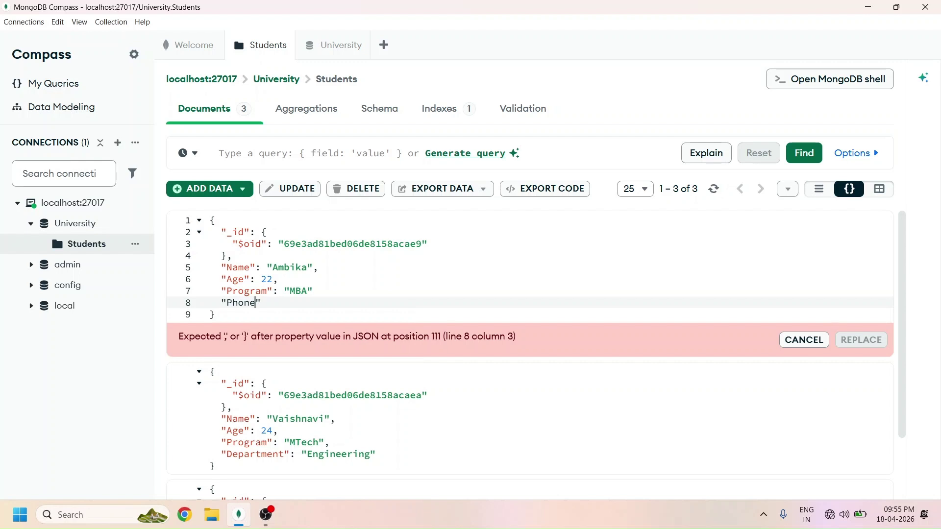
{"action": "type", "text": ": \"1234567890"}
{"action": "left_click", "coordinate": [313, 291]}
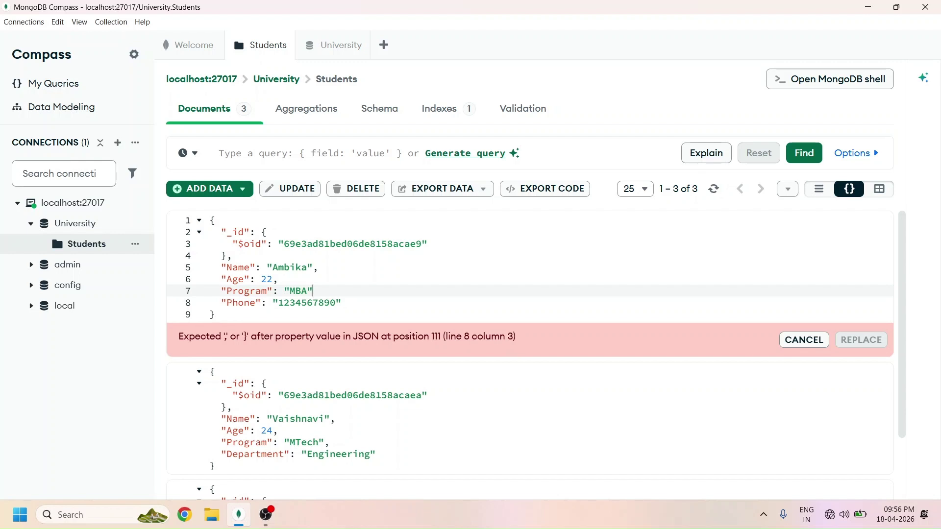
{"action": "type", "text": ","}
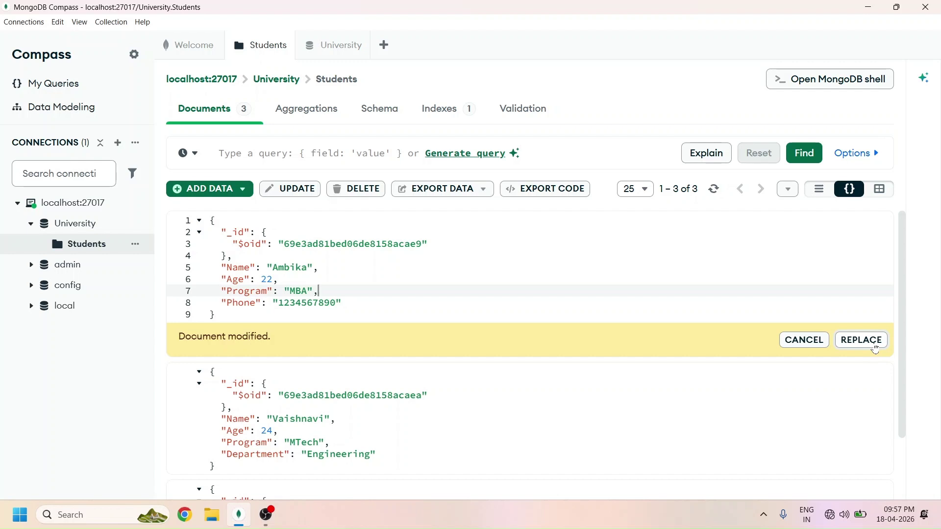
{"action": "left_click", "coordinate": [876, 346]}
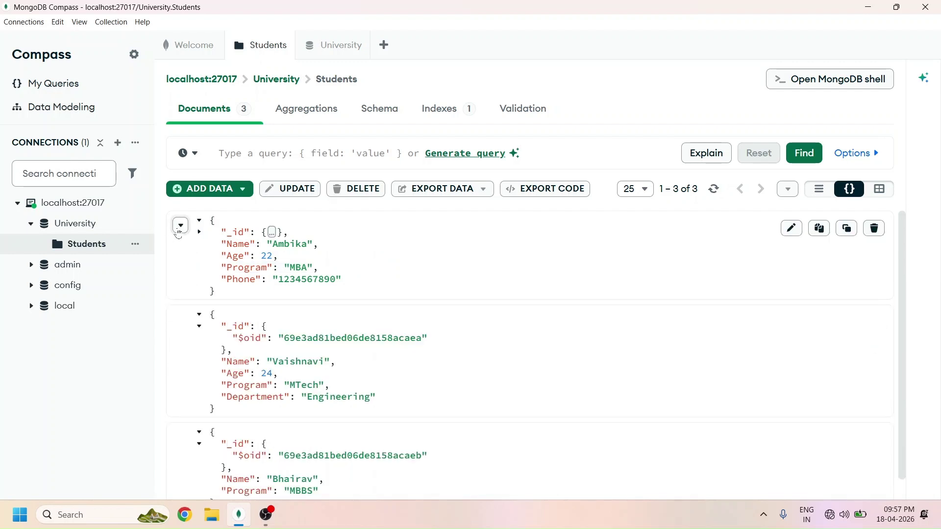
{"action": "left_click", "coordinate": [180, 226]}
{"action": "left_click_drag", "start_coordinate": [341, 303], "coordinate": [221, 302]}
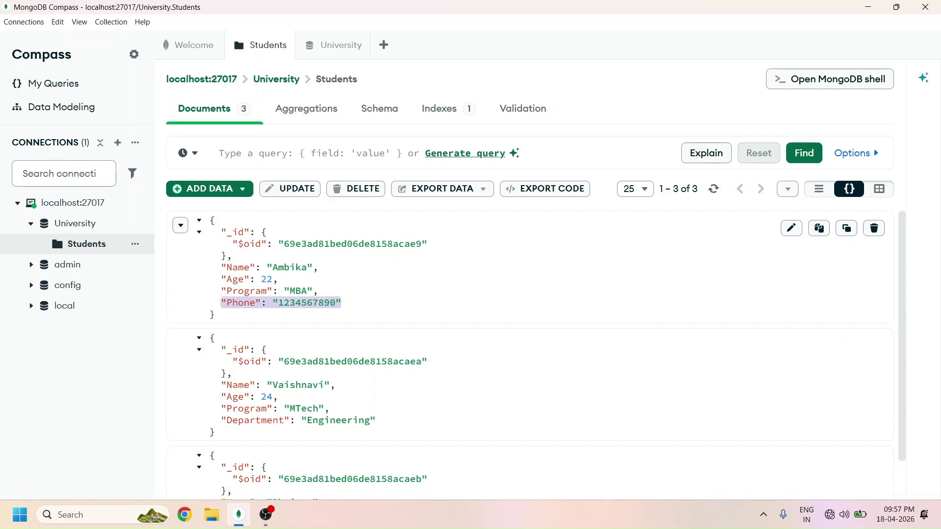
Remove the Department field and the comma left after Program from the second student document's JSON, and replace the document.
{"action": "scroll", "coordinate": [444, 311], "scroll_direction": "down", "scroll_amount": 1}
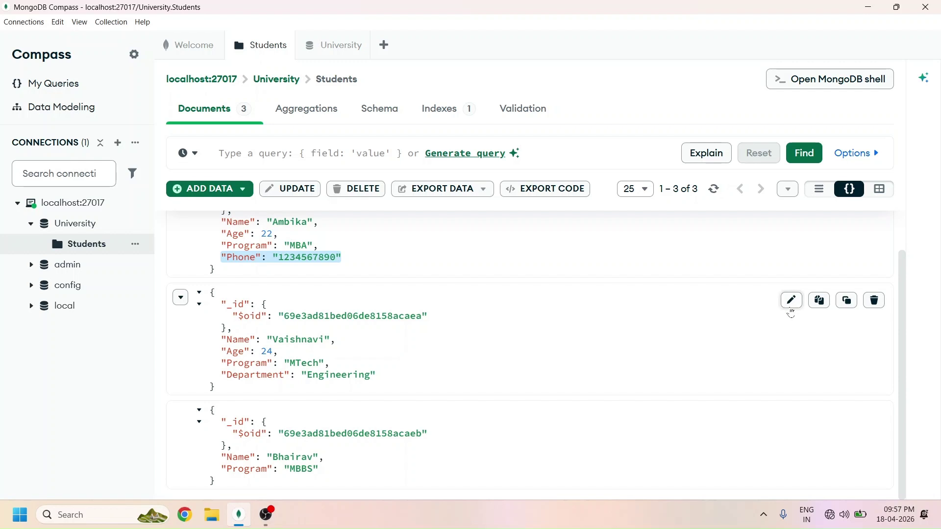
{"action": "left_click", "coordinate": [791, 300]}
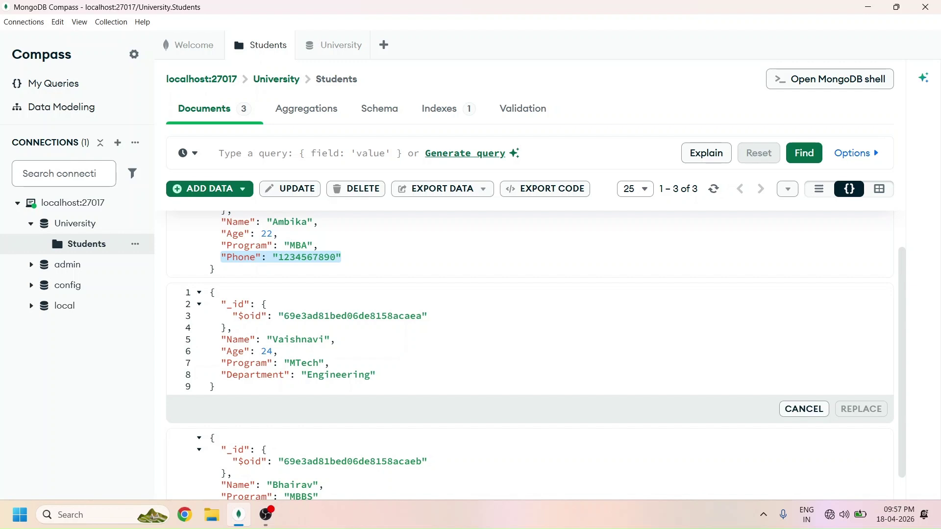
{"action": "left_click_drag", "start_coordinate": [377, 375], "coordinate": [220, 375]}
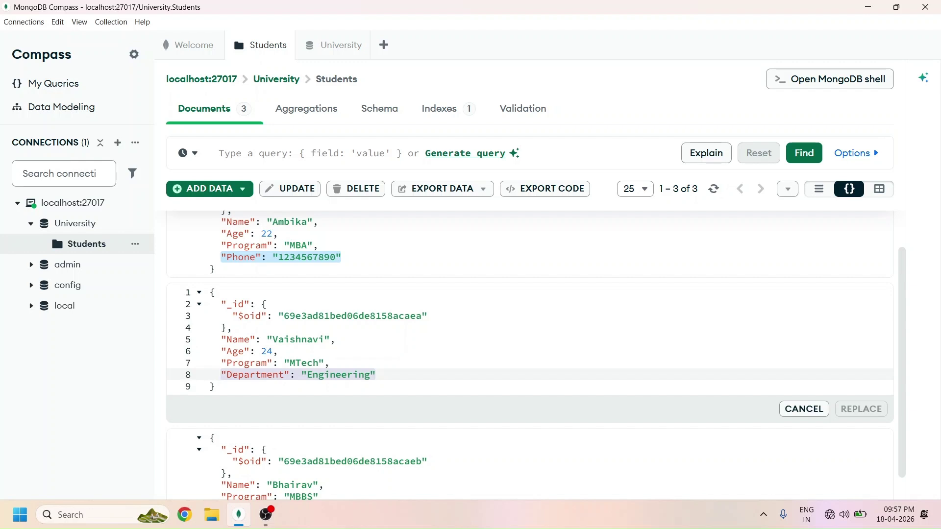
{"action": "key", "text": "BackSpace"}
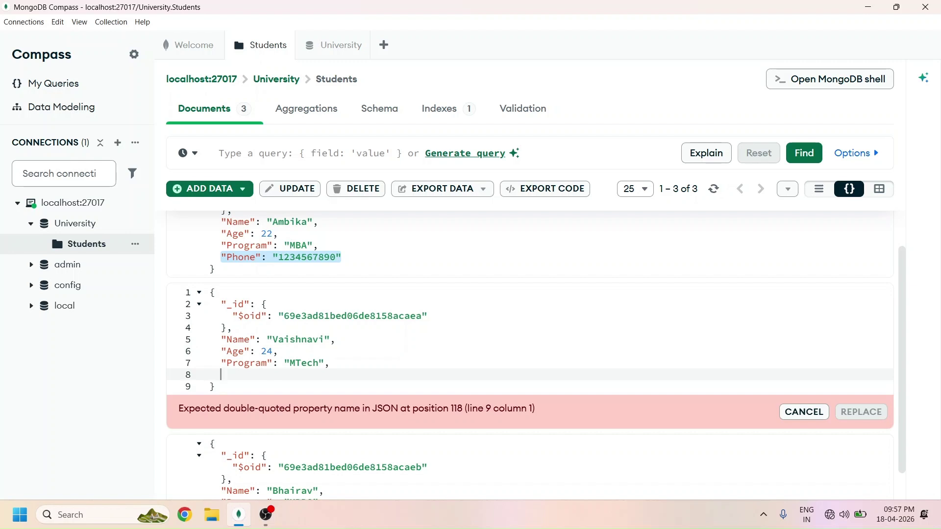
{"action": "left_click", "coordinate": [330, 363]}
{"action": "key", "text": "BackSpace"}
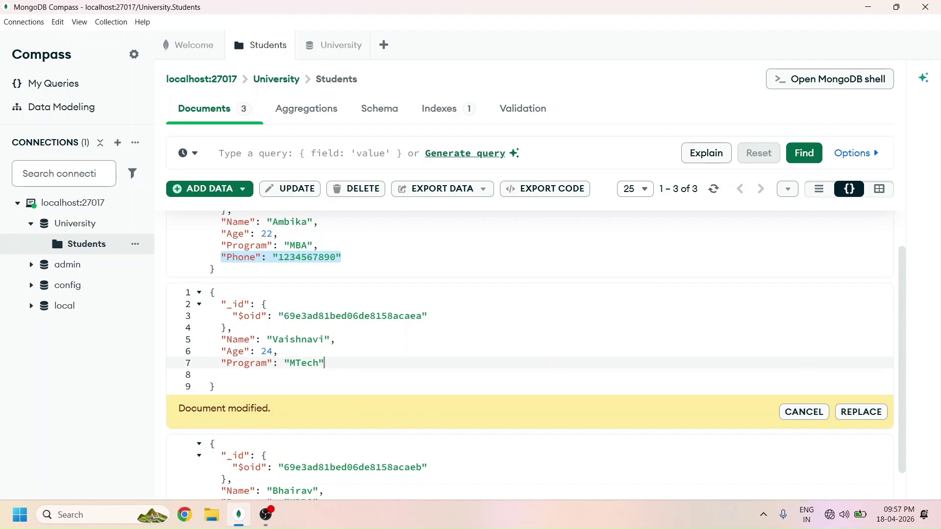
{"action": "left_click", "coordinate": [872, 417]}
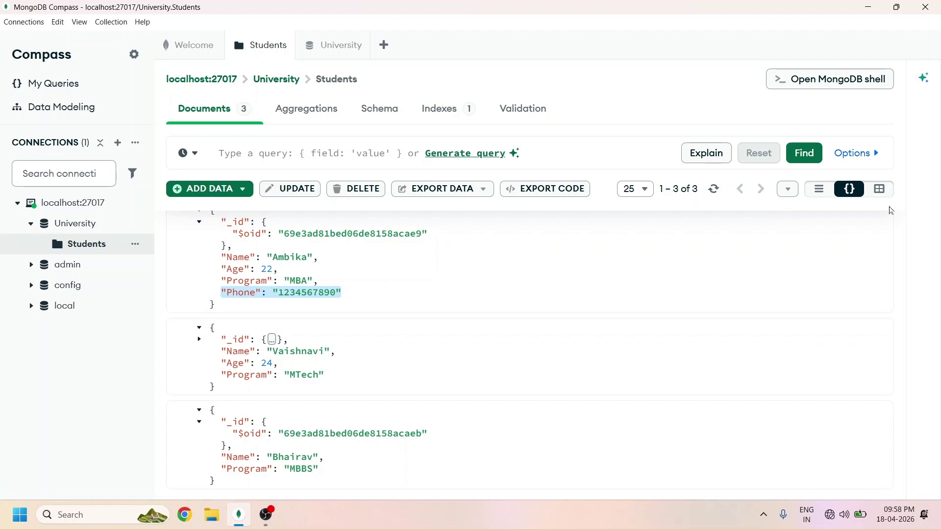
Show the Students documents in table view and narrow the Name, Age and Program columns.
{"action": "left_click", "coordinate": [874, 194]}
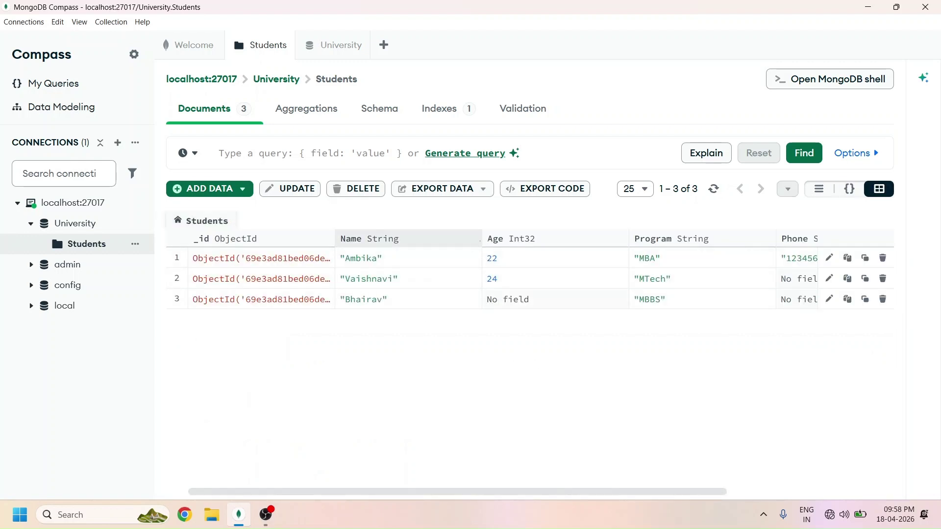
{"action": "left_click_drag", "start_coordinate": [481, 239], "coordinate": [415, 240]}
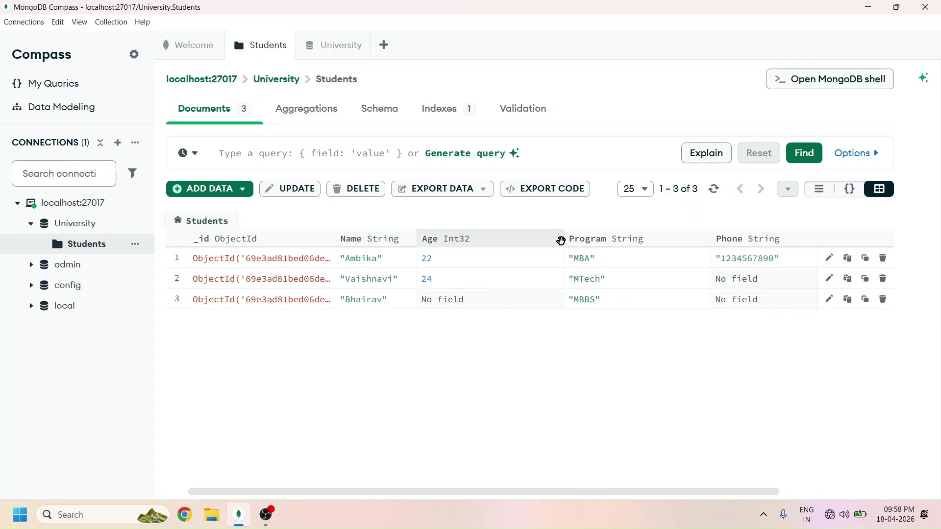
{"action": "left_click_drag", "start_coordinate": [565, 240], "coordinate": [493, 240]}
{"action": "left_click_drag", "start_coordinate": [640, 240], "coordinate": [576, 240]}
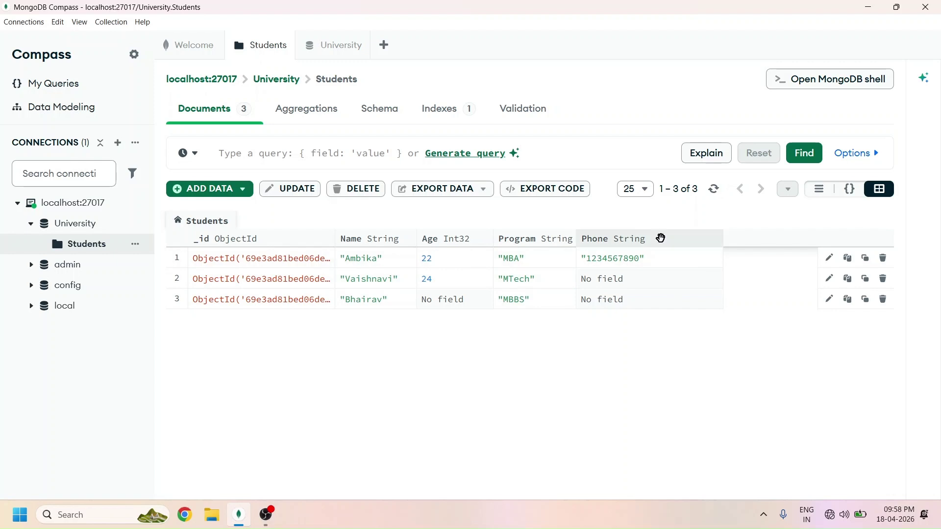
Replace the first student's Phone value with a different phone number in the table and save the update.
{"action": "left_click", "coordinate": [829, 259]}
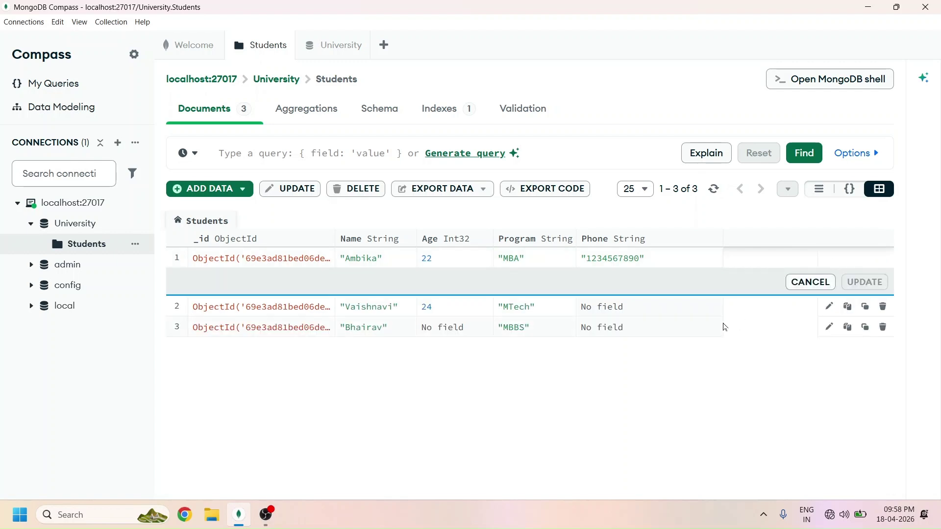
{"action": "left_click", "coordinate": [615, 258]}
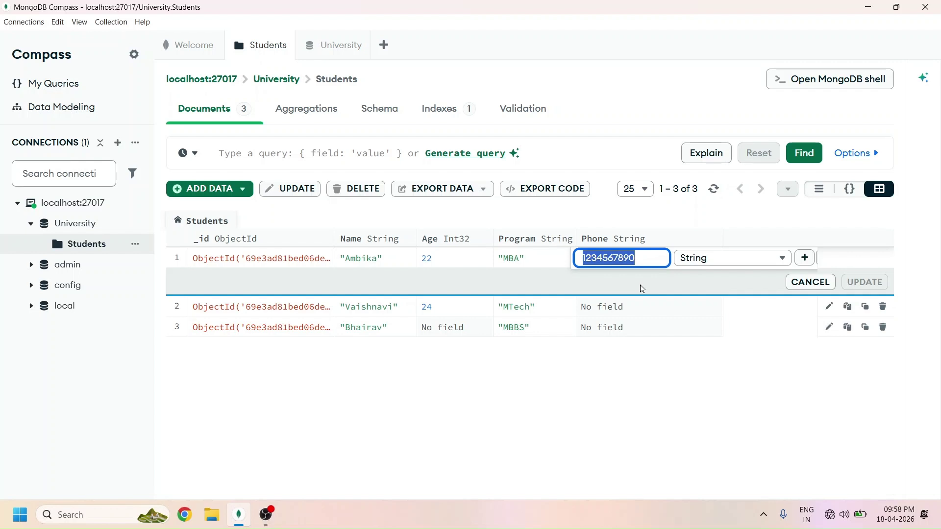
{"action": "type", "text": "987"}
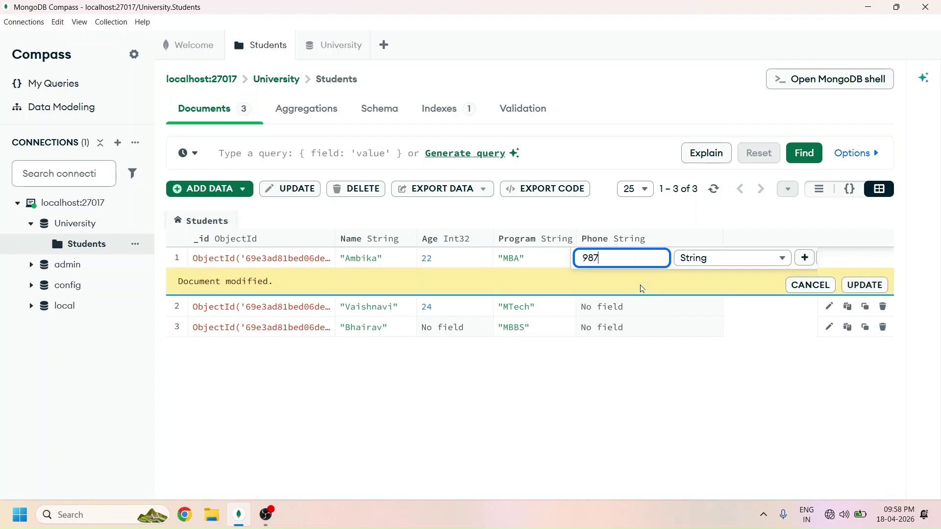
{"action": "type", "text": "6543210"}
{"action": "left_click", "coordinate": [688, 407]}
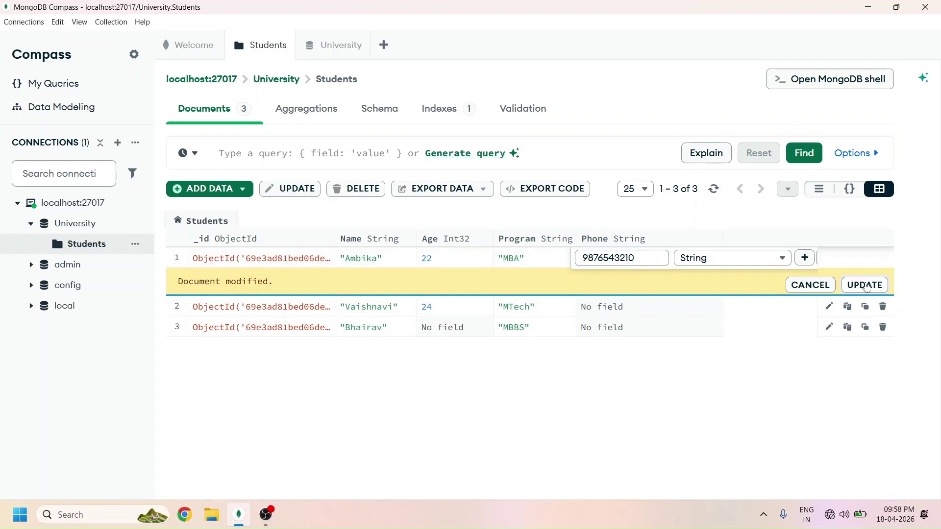
{"action": "left_click", "coordinate": [865, 286]}
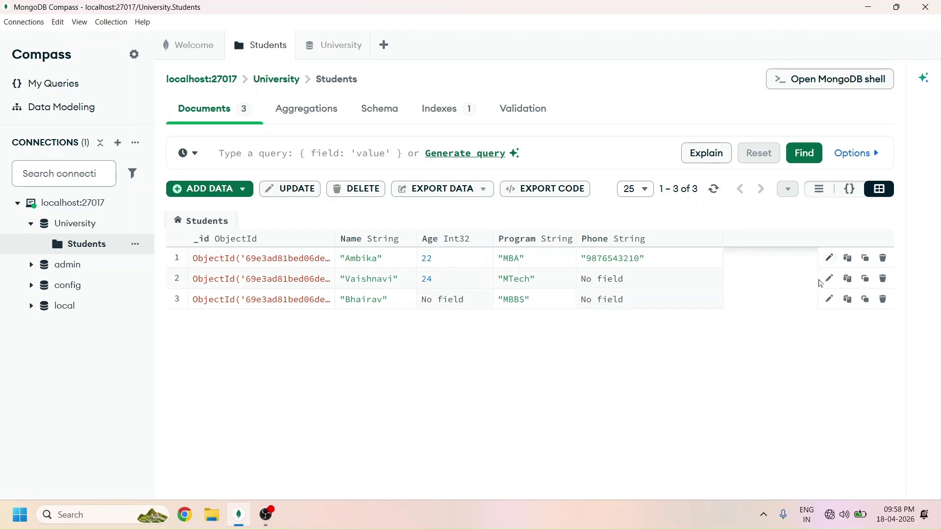
Start editing the third student's table row and insert a new field after Name.
{"action": "left_click", "coordinate": [829, 299]}
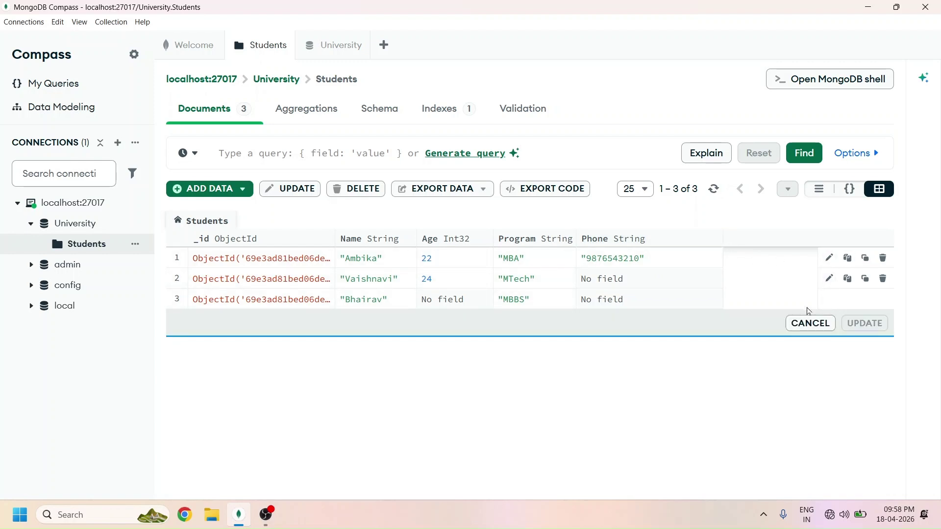
{"action": "double_click", "coordinate": [725, 303]}
{"action": "left_click", "coordinate": [755, 302]}
{"action": "double_click", "coordinate": [518, 300]}
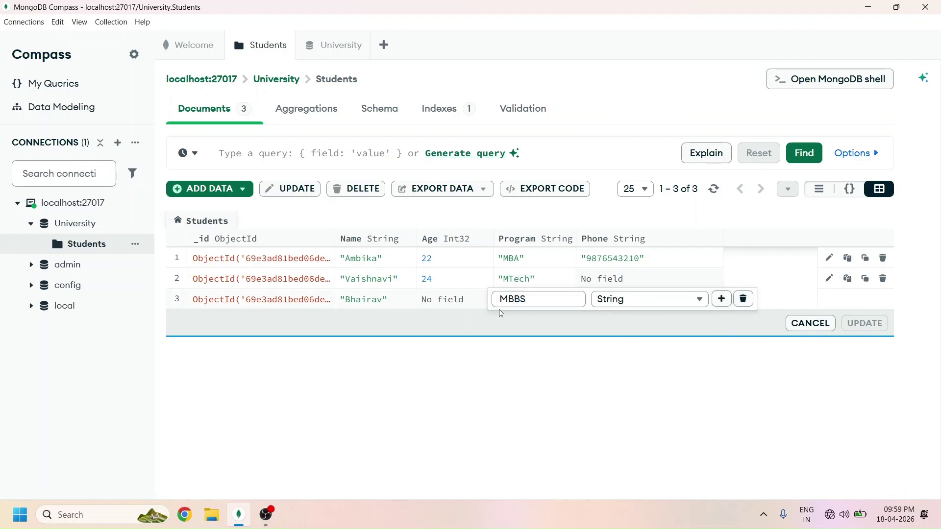
{"action": "left_click", "coordinate": [416, 301]}
{"action": "double_click", "coordinate": [414, 303]}
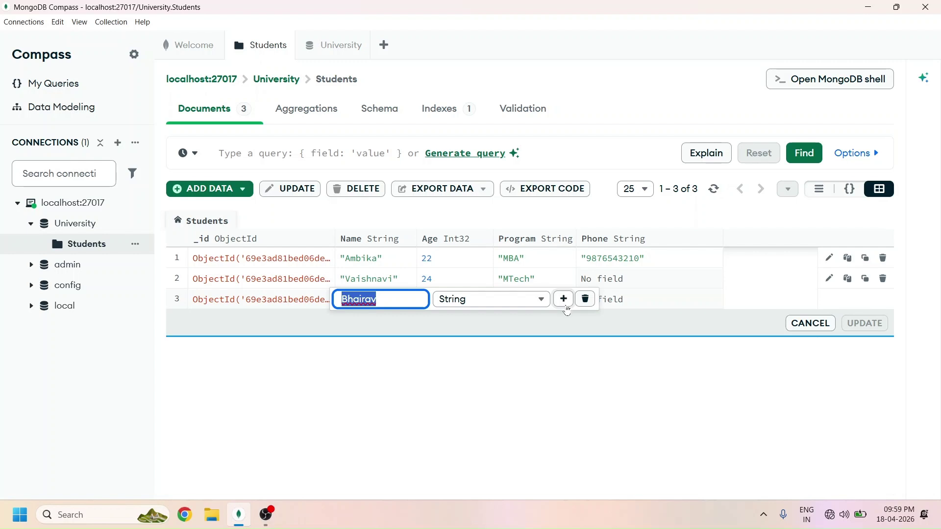
{"action": "left_click", "coordinate": [565, 305]}
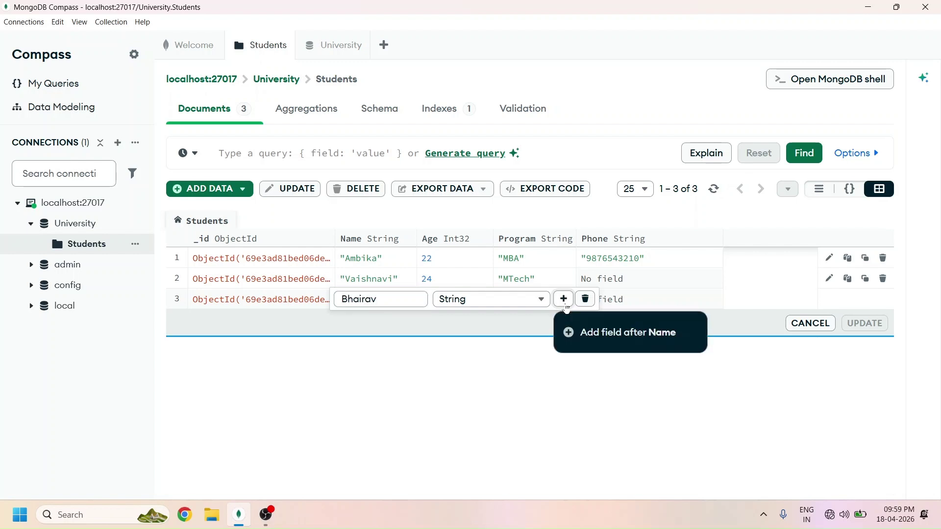
{"action": "left_click", "coordinate": [598, 344]}
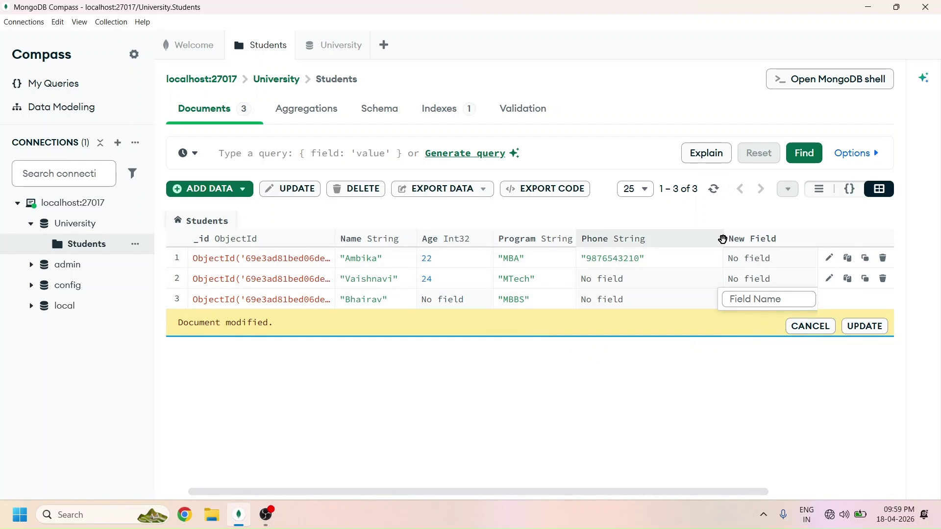
Name the third student's new field Address, give it the value India, and save the update.
{"action": "left_click_drag", "start_coordinate": [720, 238], "coordinate": [669, 238]}
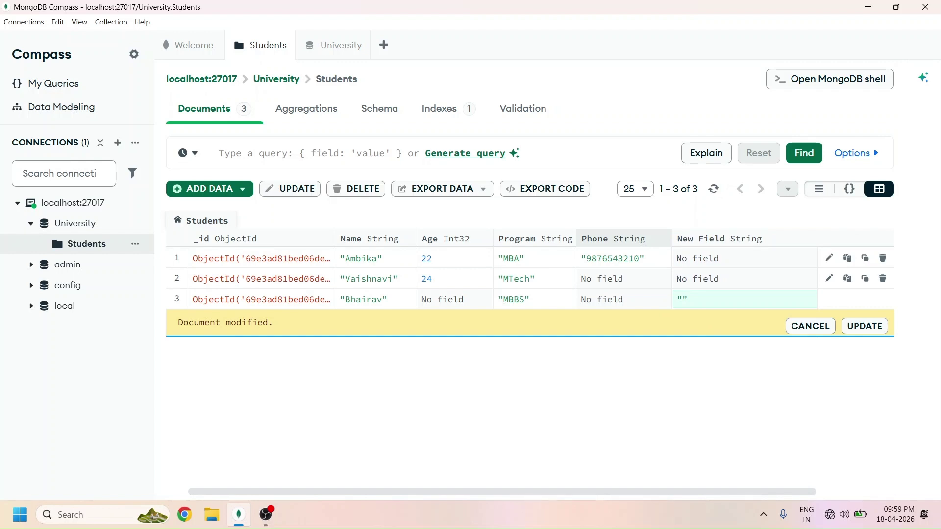
{"action": "left_click", "coordinate": [686, 300]}
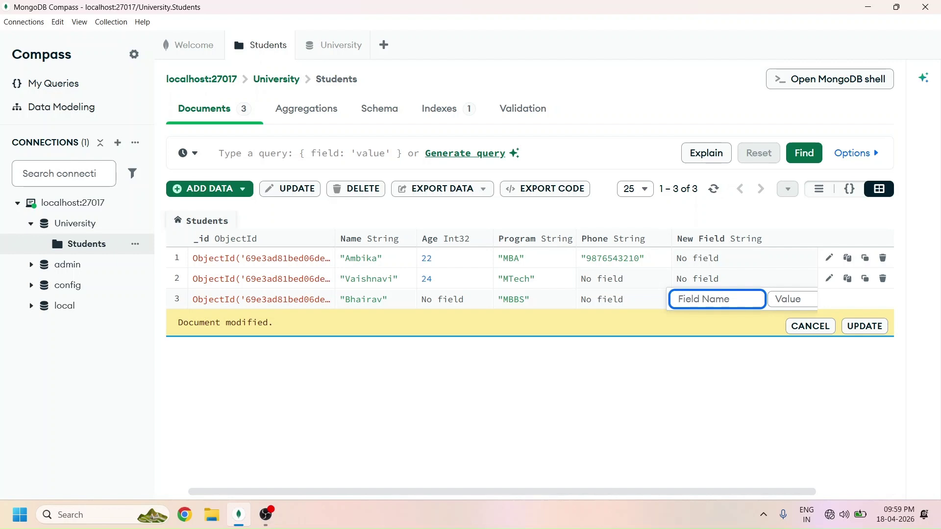
{"action": "type", "text": "Address"}
{"action": "key", "text": "Tab"}
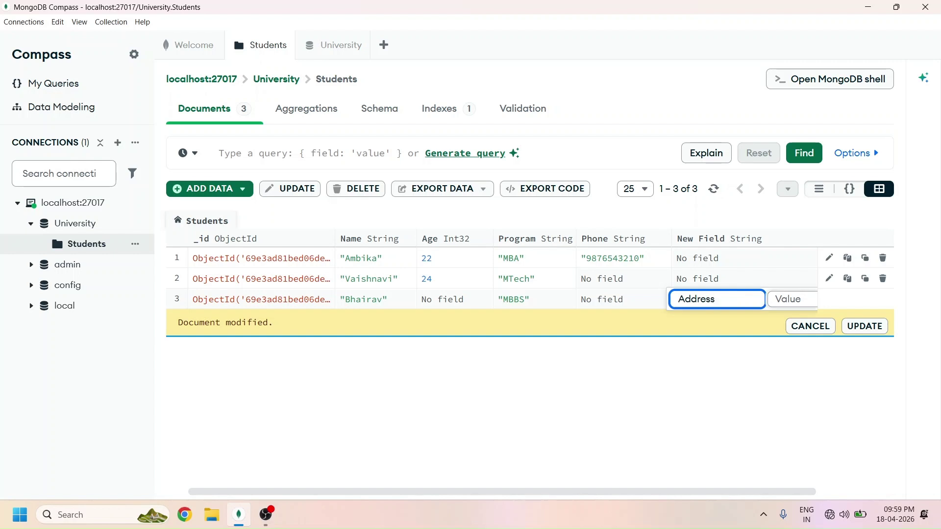
{"action": "type", "text": "India"}
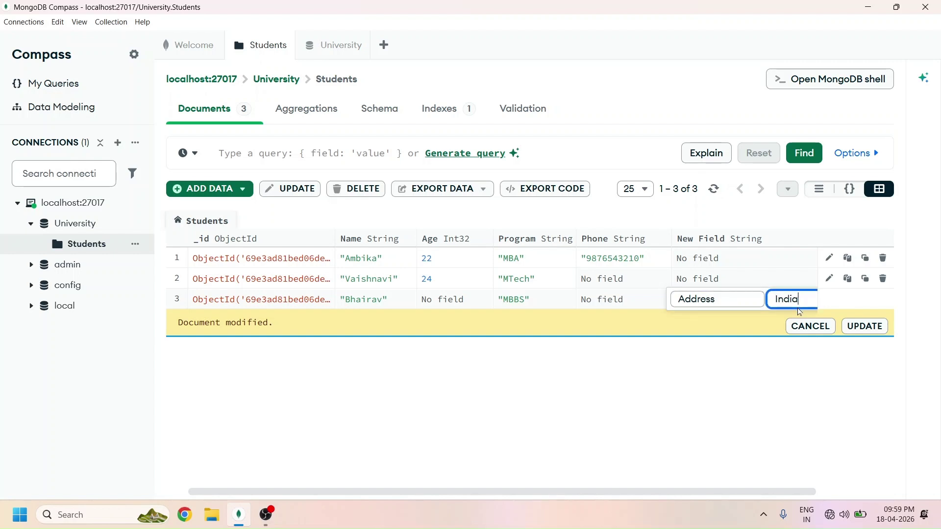
{"action": "left_click", "coordinate": [863, 326]}
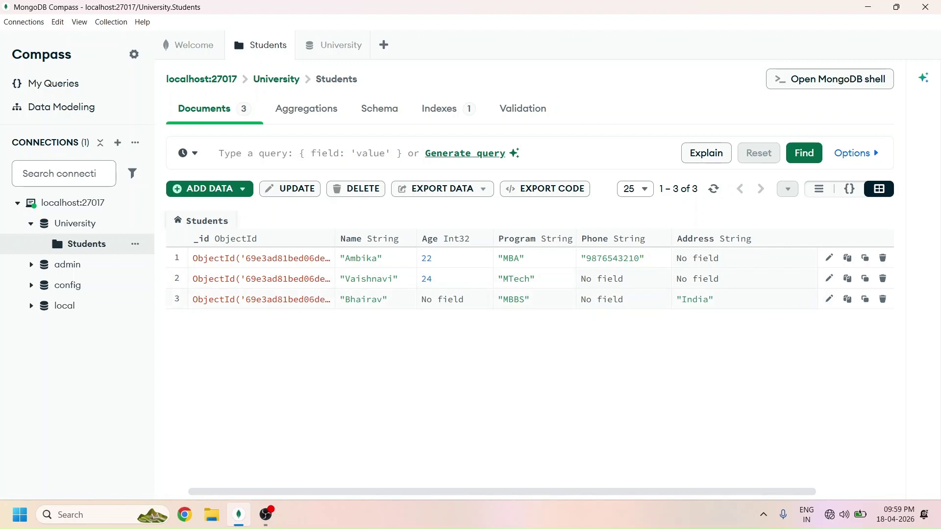
{"action": "left_click_drag", "start_coordinate": [251, 300], "coordinate": [715, 301]}
{"action": "left_click", "coordinate": [705, 357]}
Delete the second student's document from the table view and confirm the deletion.
{"action": "left_click", "coordinate": [883, 278]}
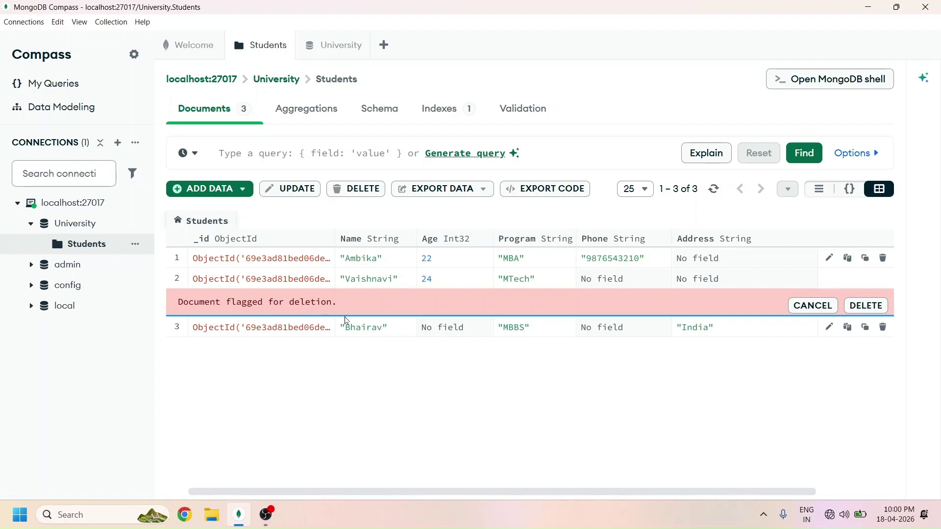
{"action": "left_click", "coordinate": [862, 308]}
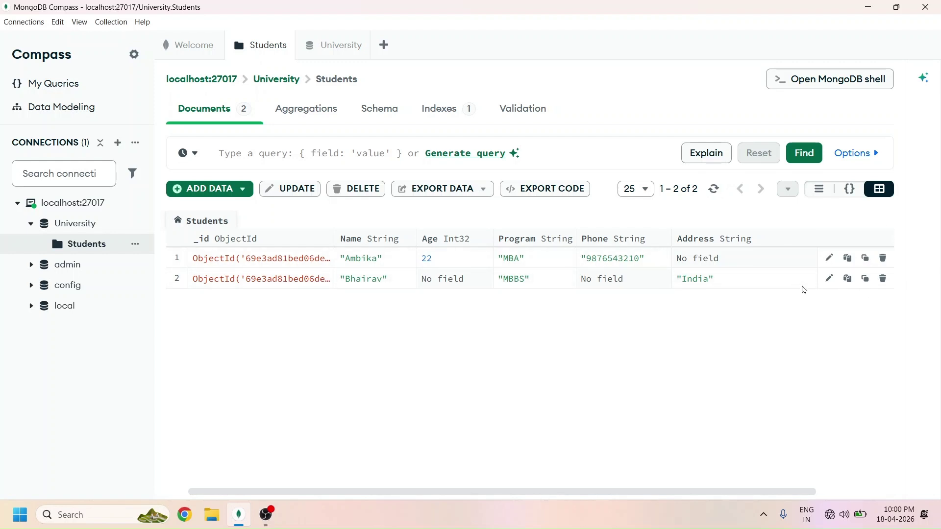
Flag the first student document for deletion in JSON view and cancel the deletion in list view.
{"action": "left_click", "coordinate": [852, 196]}
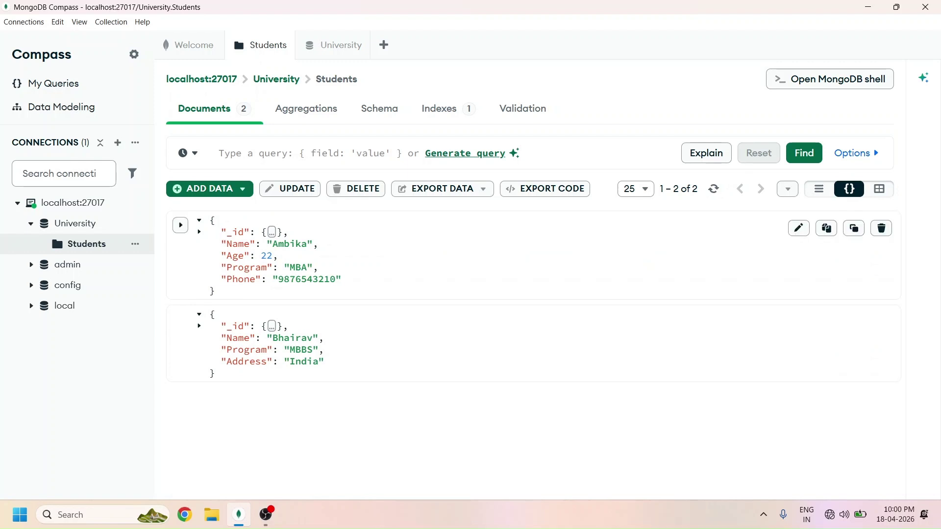
{"action": "left_click", "coordinate": [882, 234]}
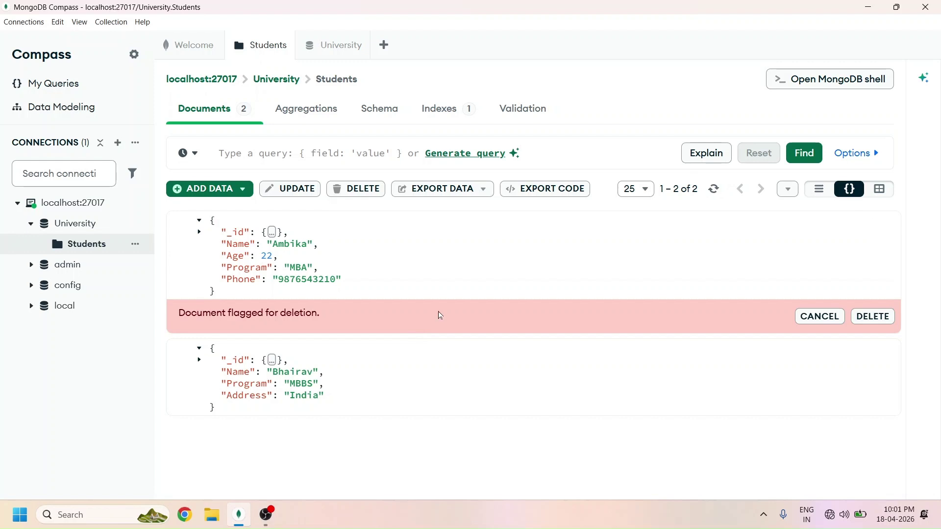
{"action": "left_click", "coordinate": [815, 192]}
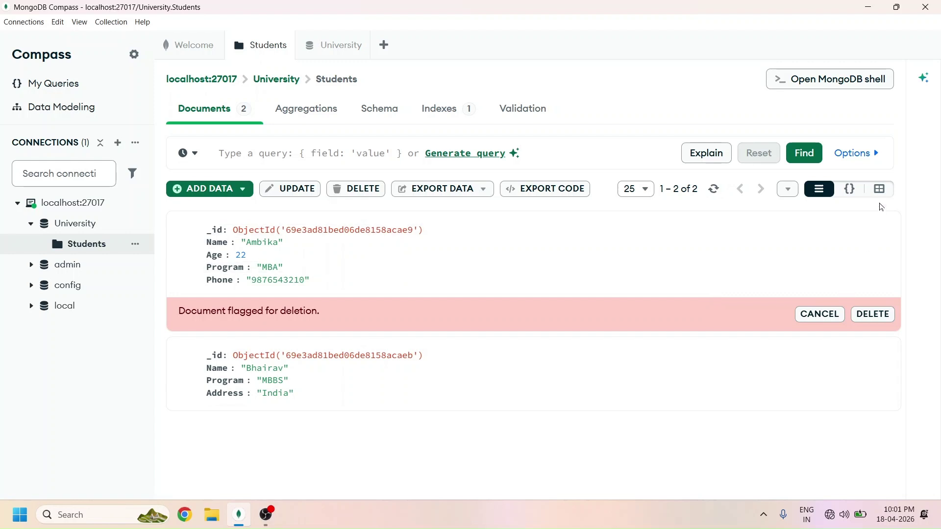
{"action": "left_click", "coordinate": [879, 190]}
{"action": "left_click", "coordinate": [850, 189]}
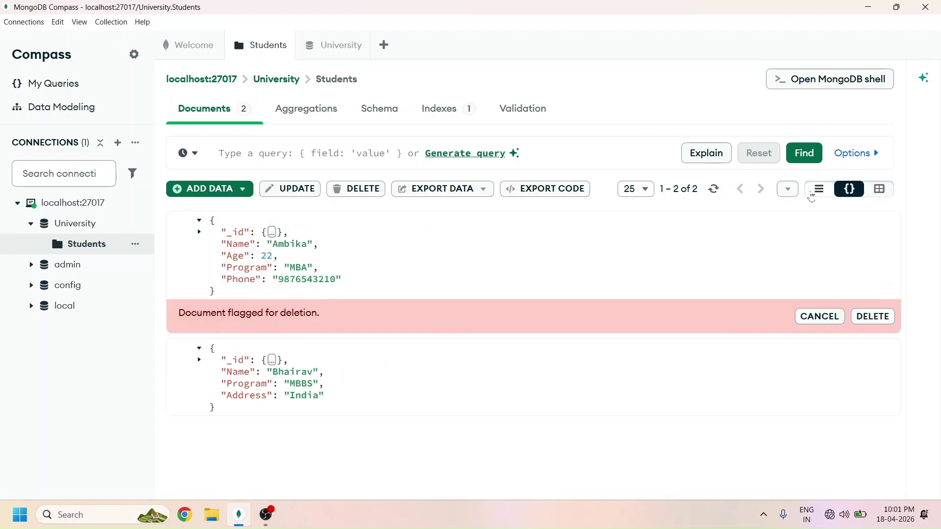
{"action": "left_click", "coordinate": [819, 189]}
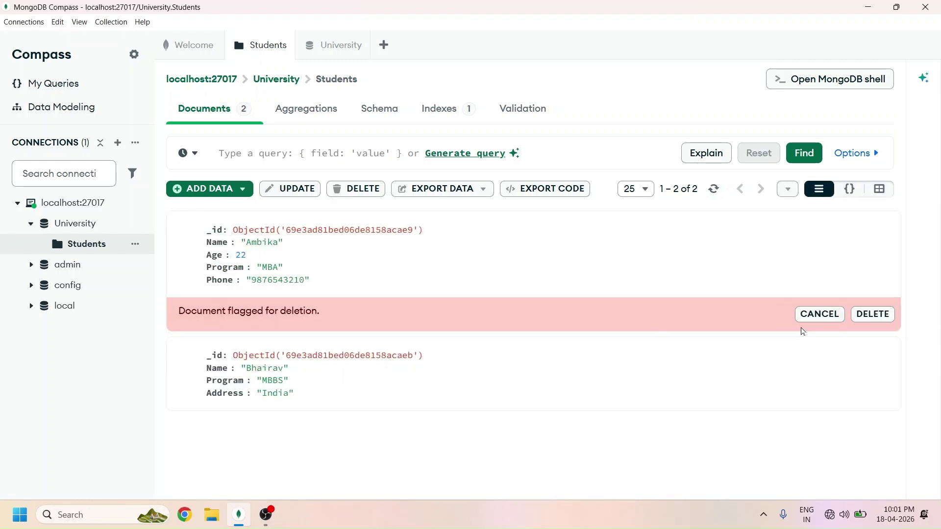
{"action": "left_click", "coordinate": [812, 315]}
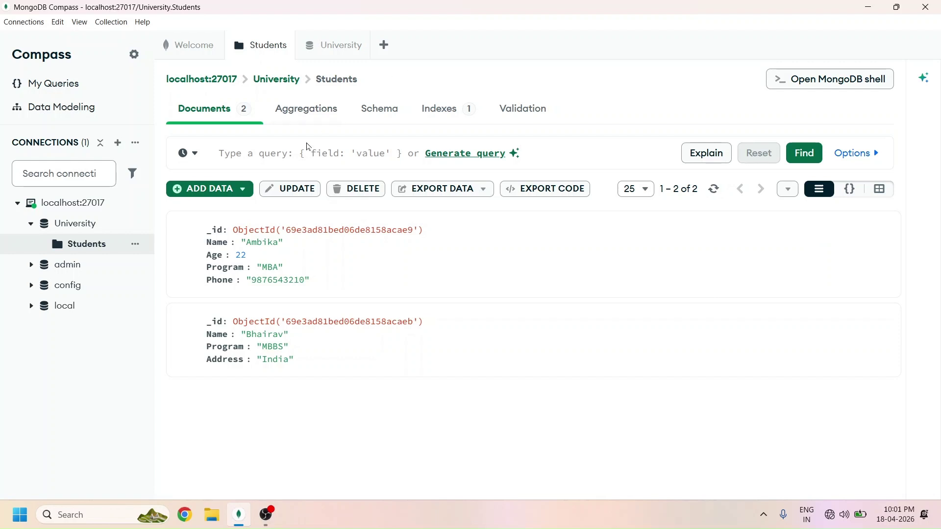
{"action": "left_click", "coordinate": [290, 189]}
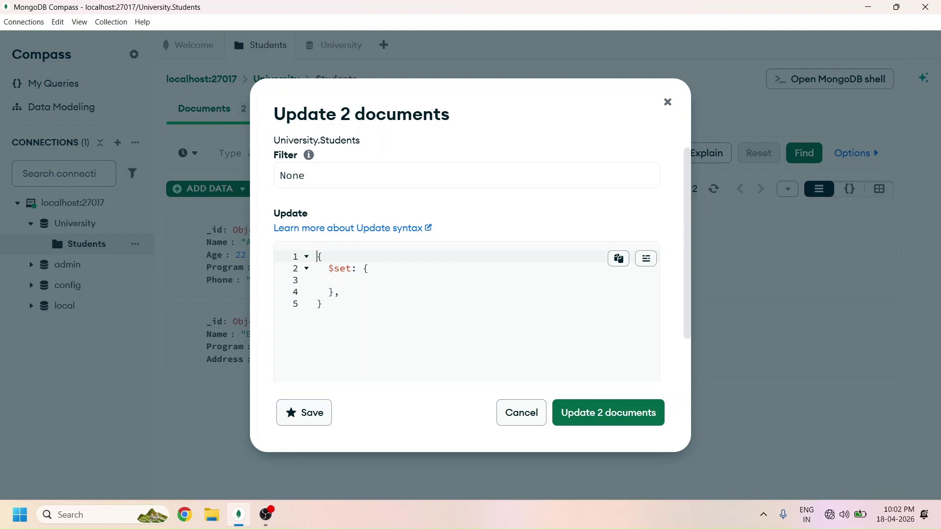
{"action": "left_click", "coordinate": [369, 268]}
{"action": "left_click", "coordinate": [667, 102]}
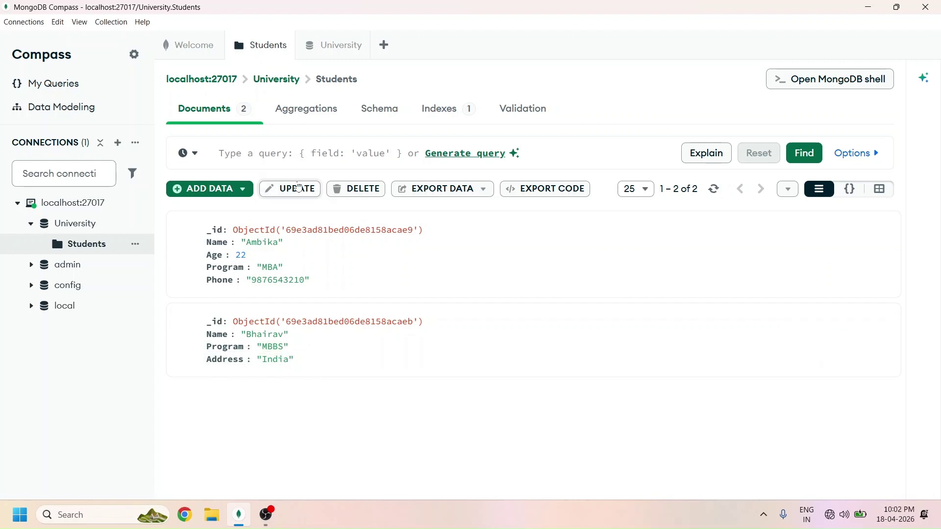
Run a bulk update without a filter that sets "Age" to 25 in all student documents, and refresh the document list.
{"action": "left_click", "coordinate": [298, 188]}
{"action": "left_click", "coordinate": [370, 269]}
{"action": "left_click", "coordinate": [323, 257]}
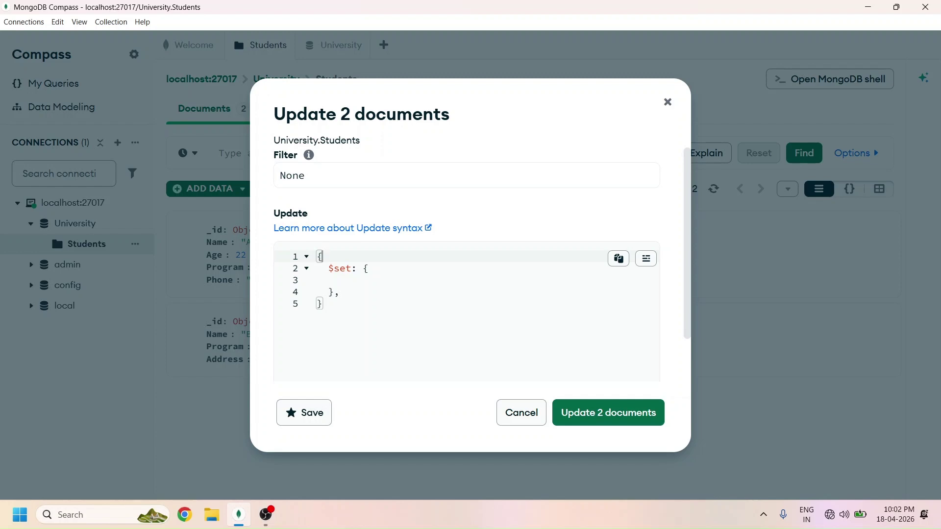
{"action": "left_click", "coordinate": [317, 280]}
{"action": "left_click", "coordinate": [369, 269]}
{"action": "left_click_drag", "start_coordinate": [328, 269], "coordinate": [351, 268]}
{"action": "left_click", "coordinate": [317, 281]}
{"action": "key", "text": "Tab"}
{"action": "key", "text": "Tab"}
{"action": "key", "text": "Tab"}
{"action": "key", "text": "Tab"}
{"action": "key", "text": "Tab"}
{"action": "type", "text": "\"Age\""}
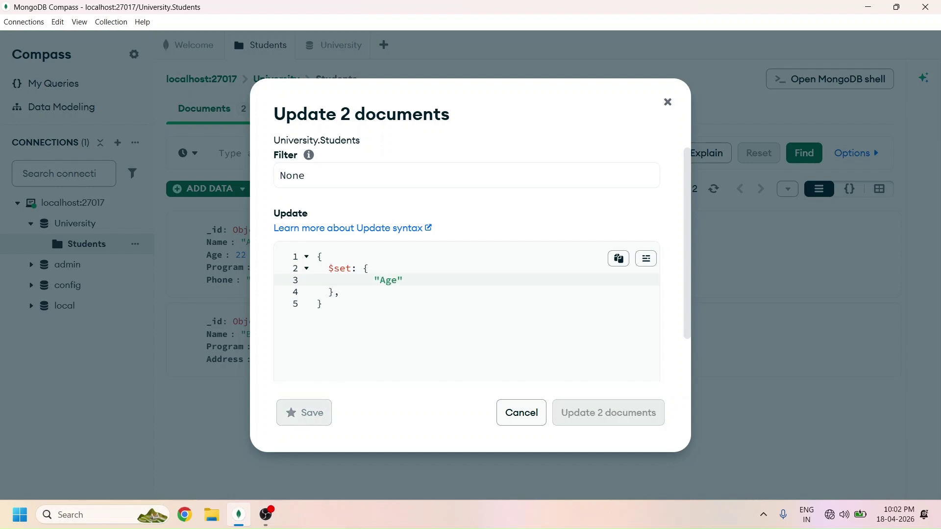
{"action": "type", "text": " : 25"}
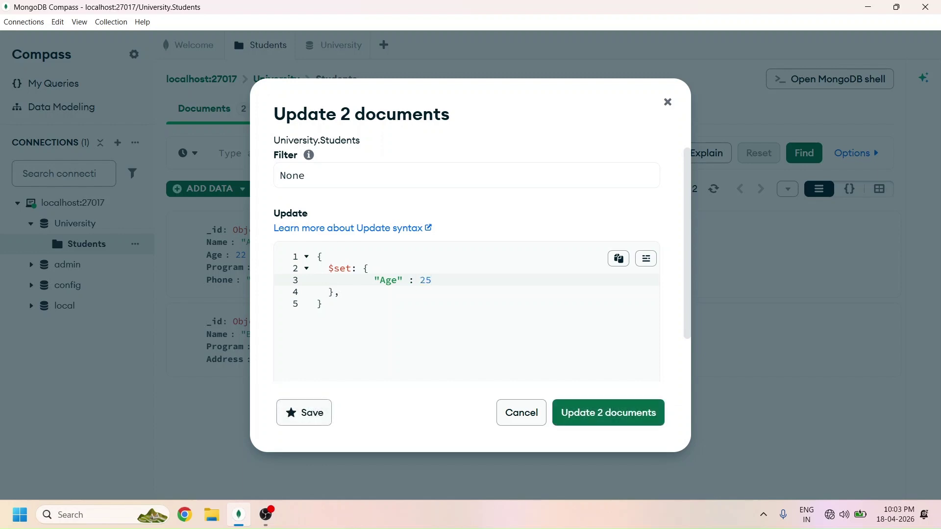
{"action": "left_click", "coordinate": [590, 423]}
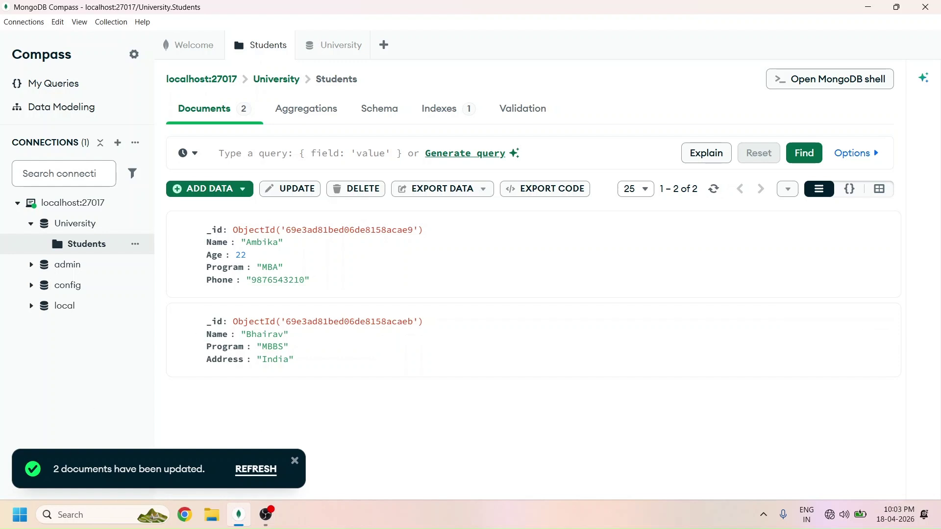
{"action": "left_click", "coordinate": [257, 470]}
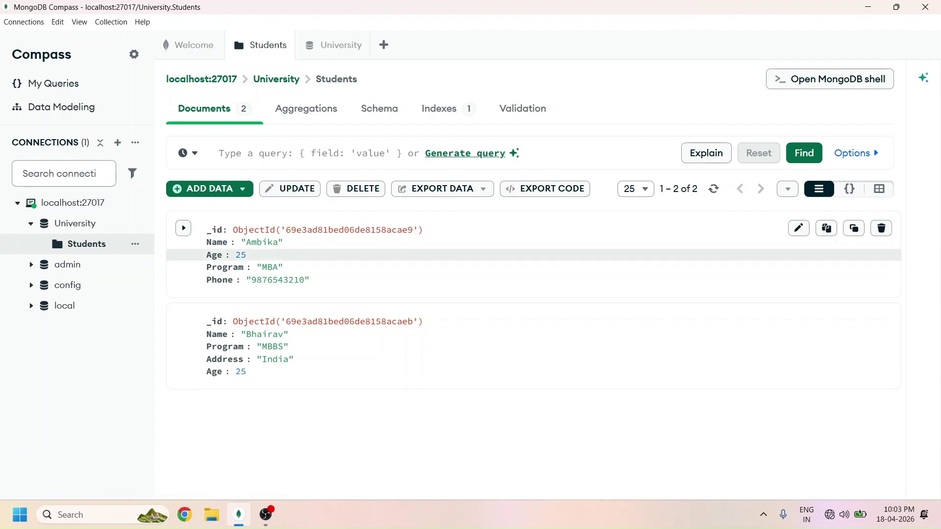
{"action": "left_click_drag", "start_coordinate": [204, 258], "coordinate": [251, 260]}
{"action": "left_click", "coordinate": [350, 401]}
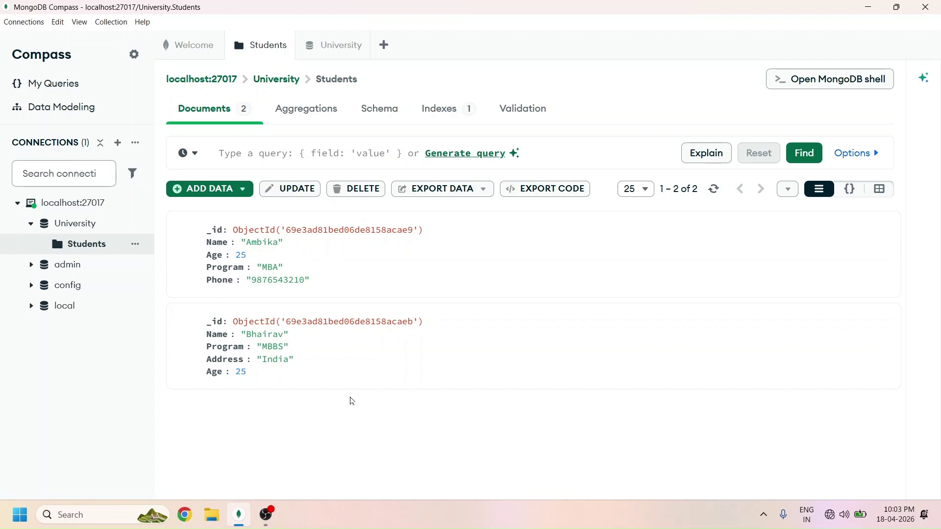
Examine the preview of student documents covered by a bulk delete and cancel the deletion.
{"action": "key", "text": "ctrl+equal"}
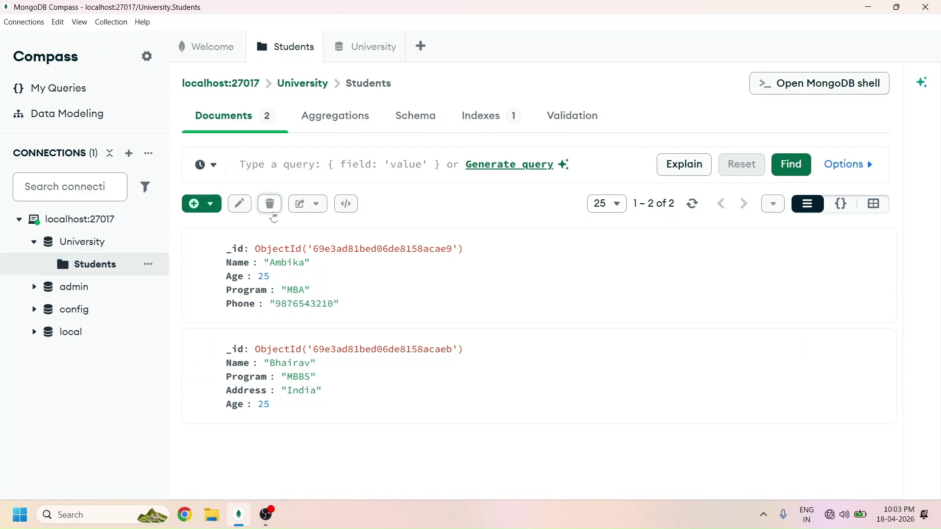
{"action": "key", "text": "ctrl+minus"}
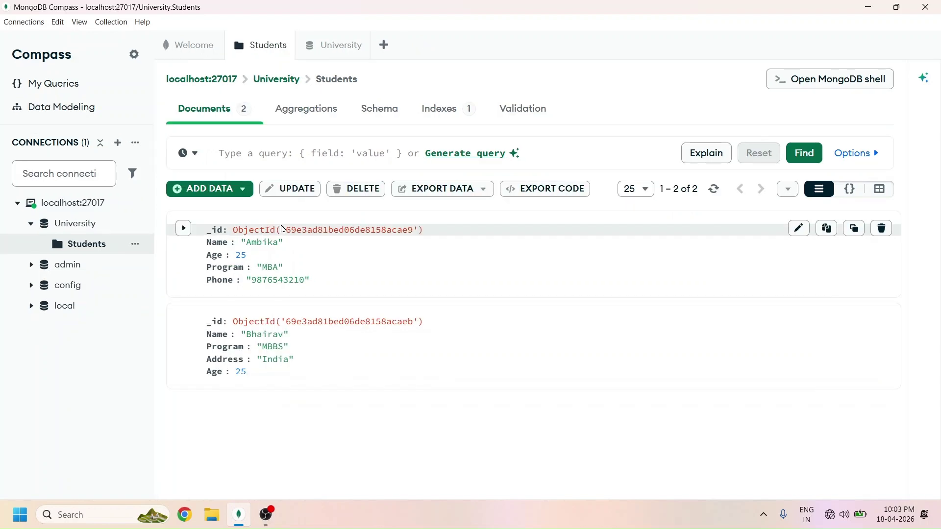
{"action": "left_click", "coordinate": [369, 197]}
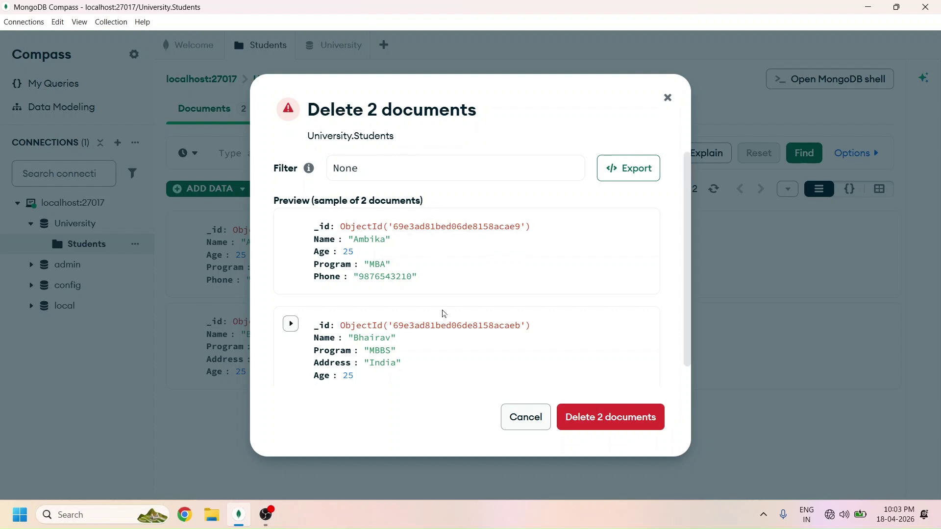
{"action": "scroll", "coordinate": [422, 359], "scroll_direction": "down", "scroll_amount": 1}
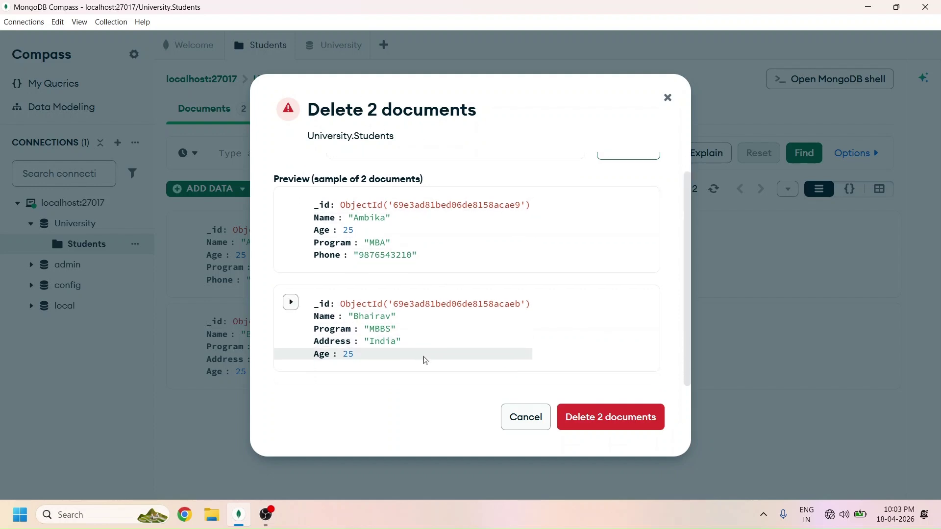
{"action": "scroll", "coordinate": [424, 358], "scroll_direction": "up", "scroll_amount": 1}
{"action": "scroll", "coordinate": [425, 358], "scroll_direction": "down", "scroll_amount": 1}
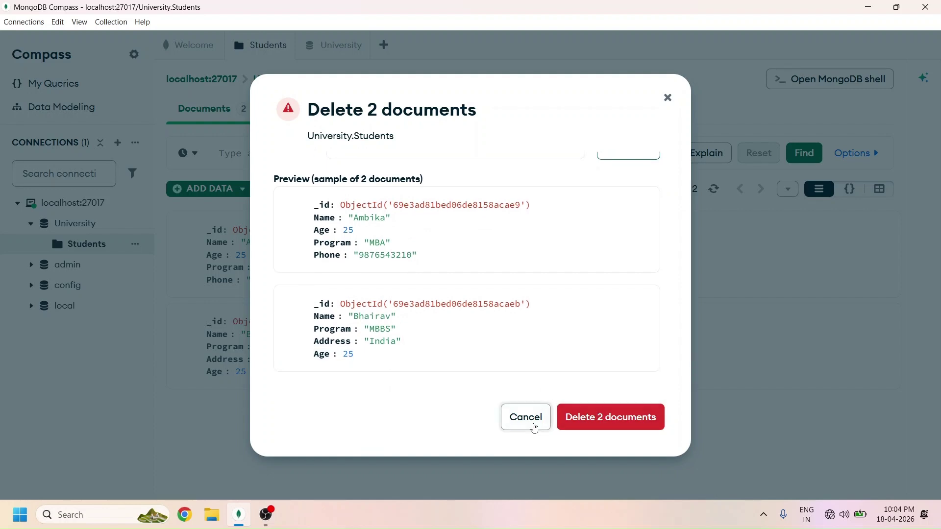
{"action": "left_click", "coordinate": [525, 417]}
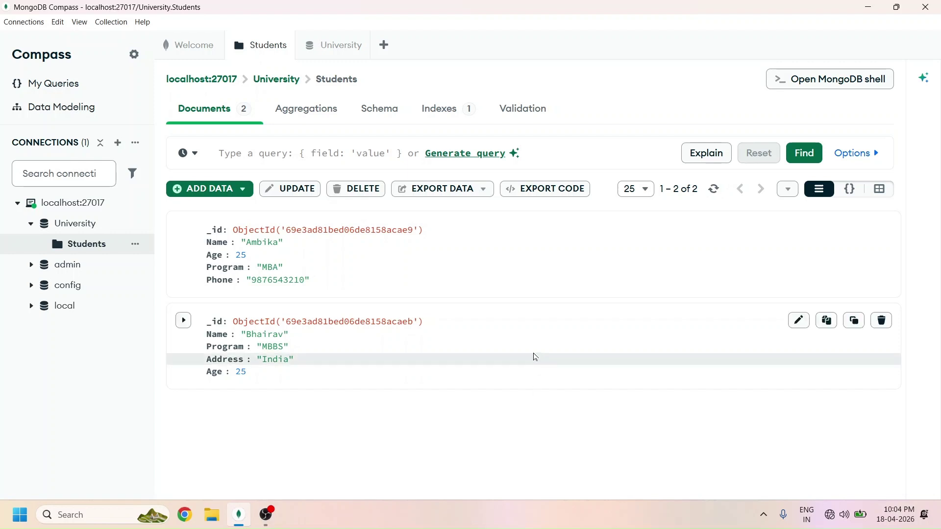
Clone the first student document in list view and insert the copy into the Students collection.
{"action": "mouse_move", "coordinate": [509, 284]}
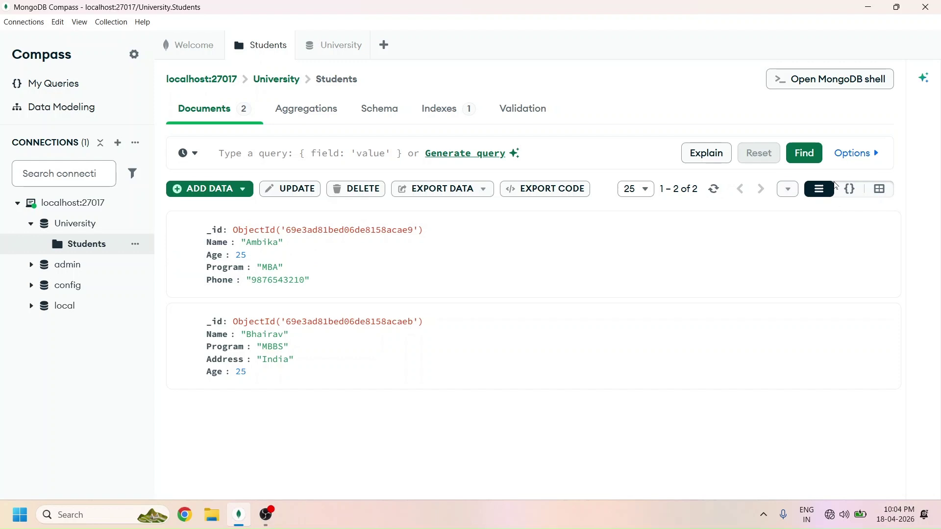
{"action": "left_click", "coordinate": [850, 189]}
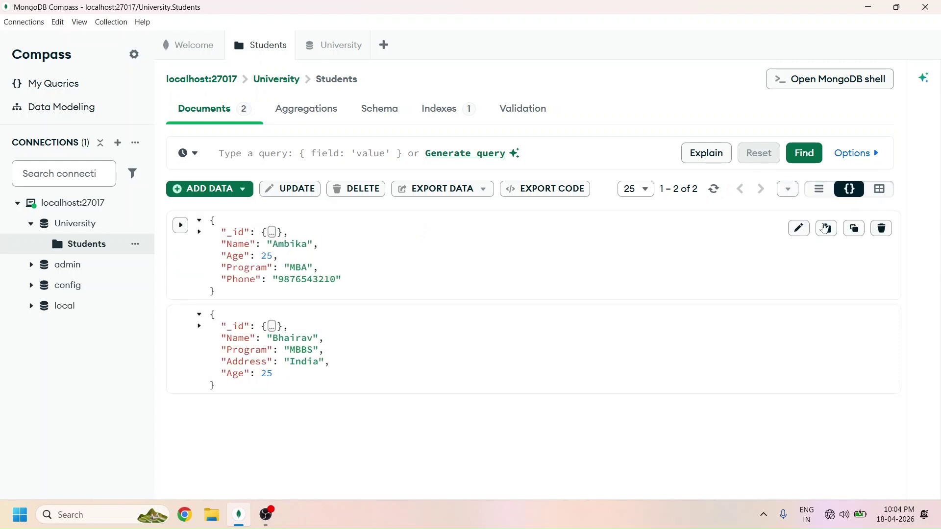
{"action": "left_click", "coordinate": [819, 189]}
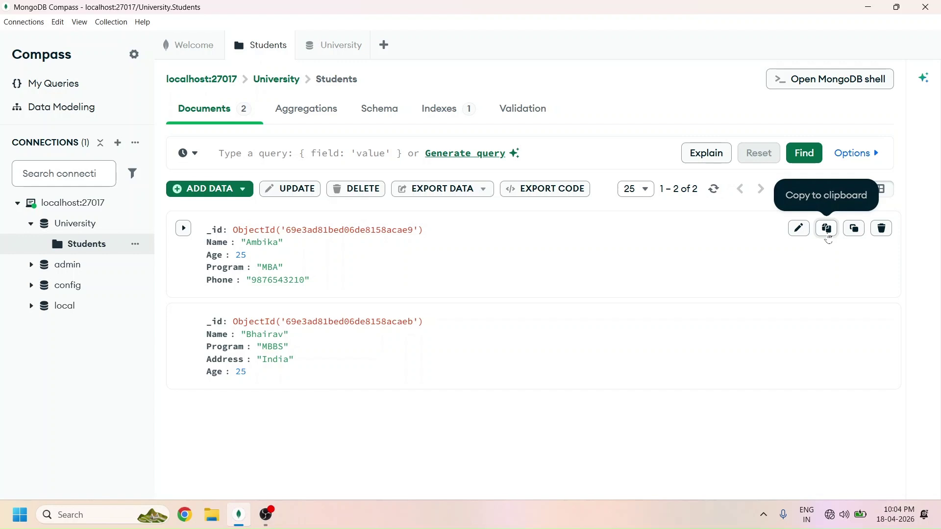
{"action": "left_click", "coordinate": [853, 229]}
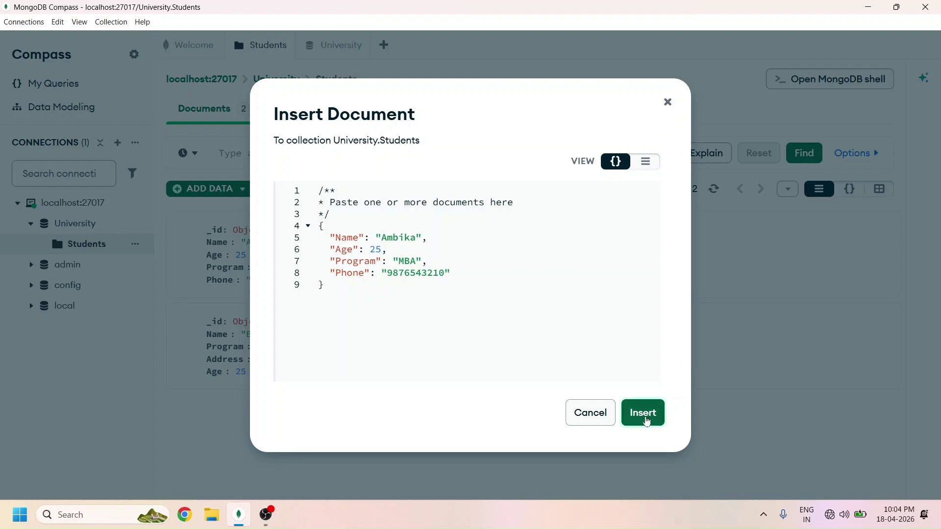
{"action": "left_click", "coordinate": [645, 414]}
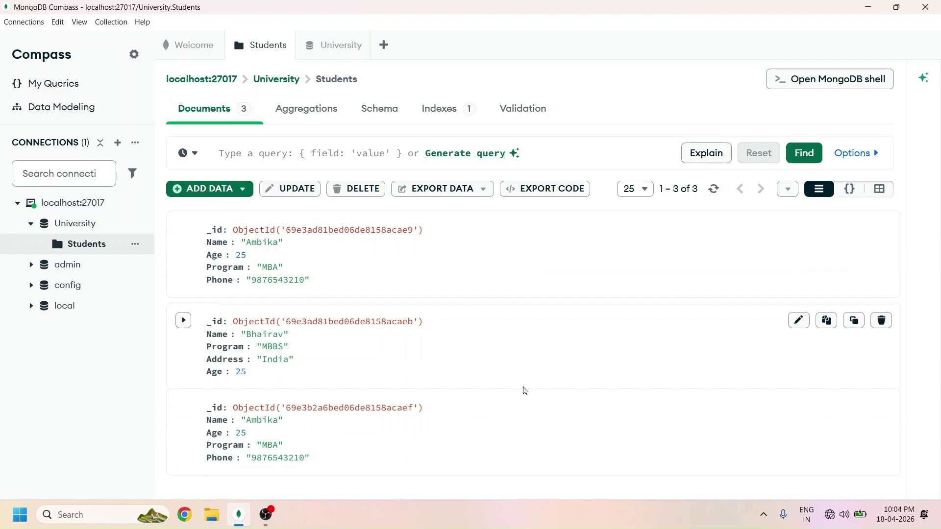
Delete all three documents from the Students collection without a filter and refresh the document list.
{"action": "left_click", "coordinate": [350, 198]}
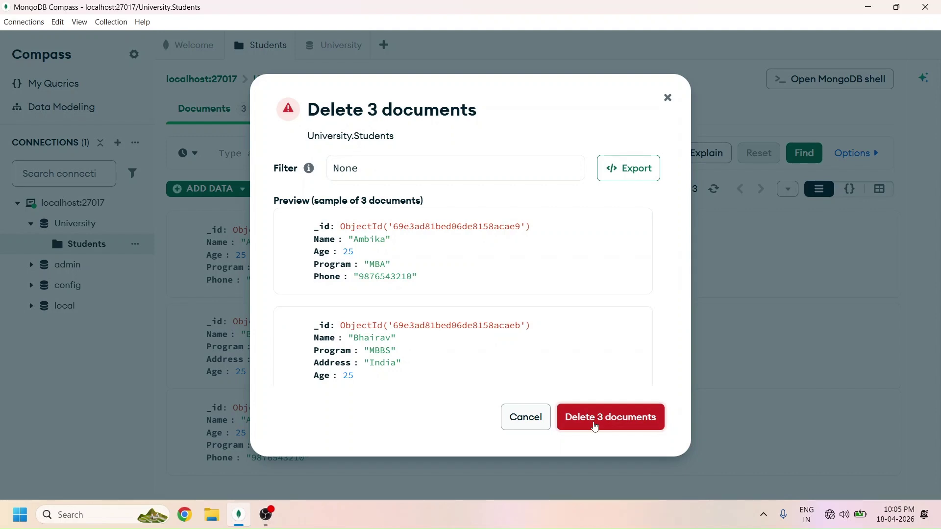
{"action": "left_click", "coordinate": [595, 426]}
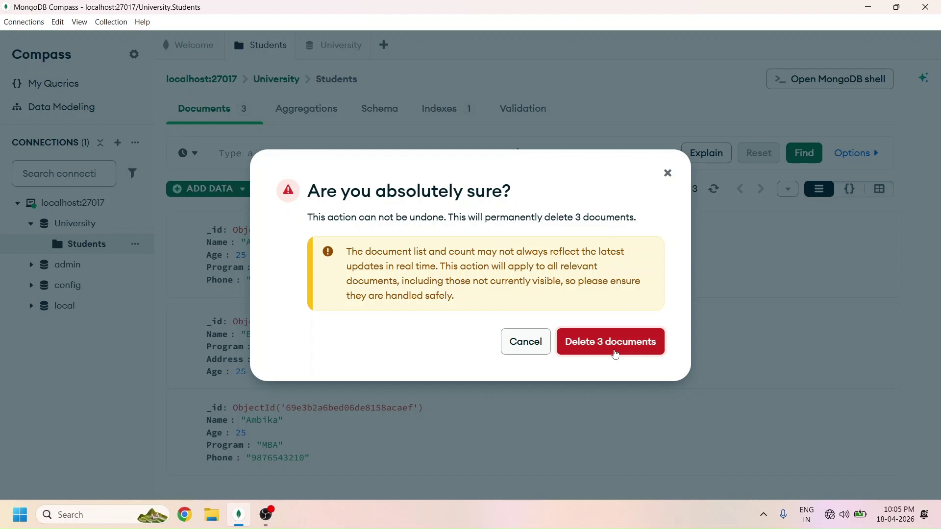
{"action": "left_click", "coordinate": [615, 354]}
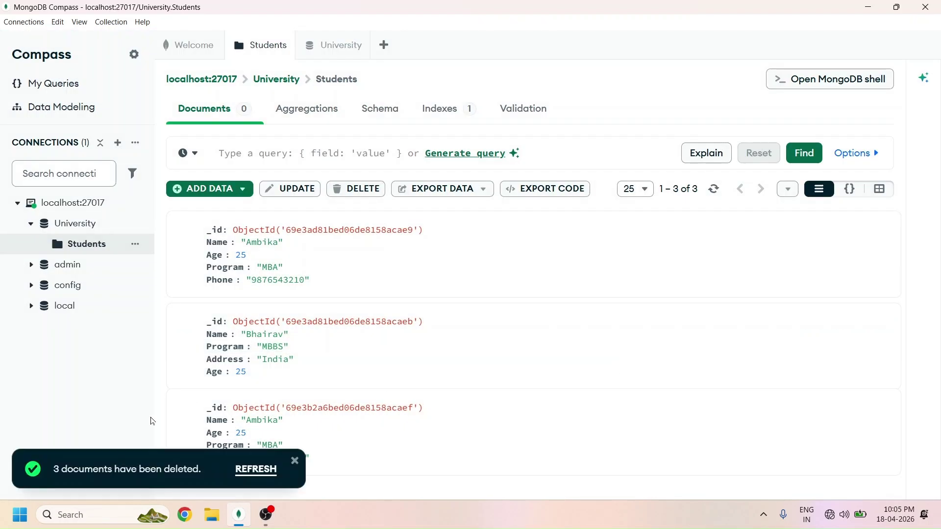
{"action": "left_click", "coordinate": [261, 474]}
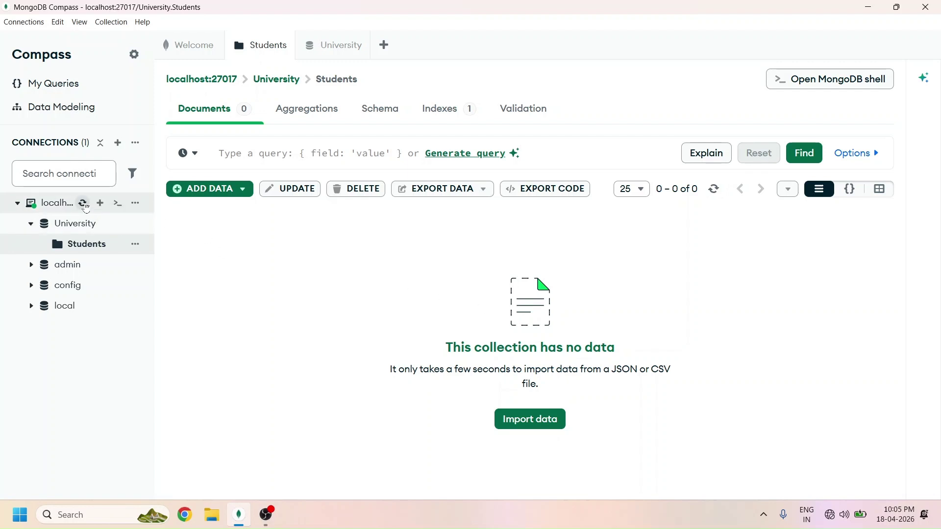
Open the database overview of the localhost:27017 connection.
{"action": "left_click", "coordinate": [58, 204]}
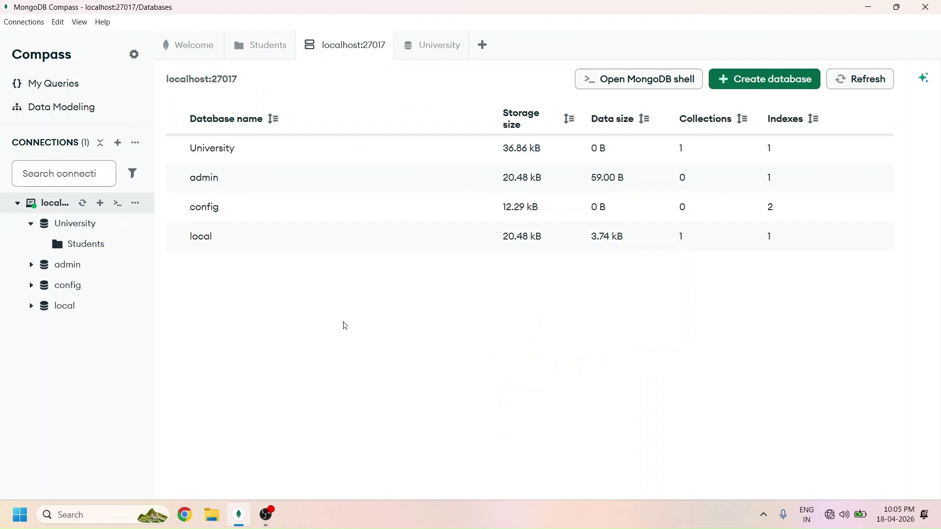